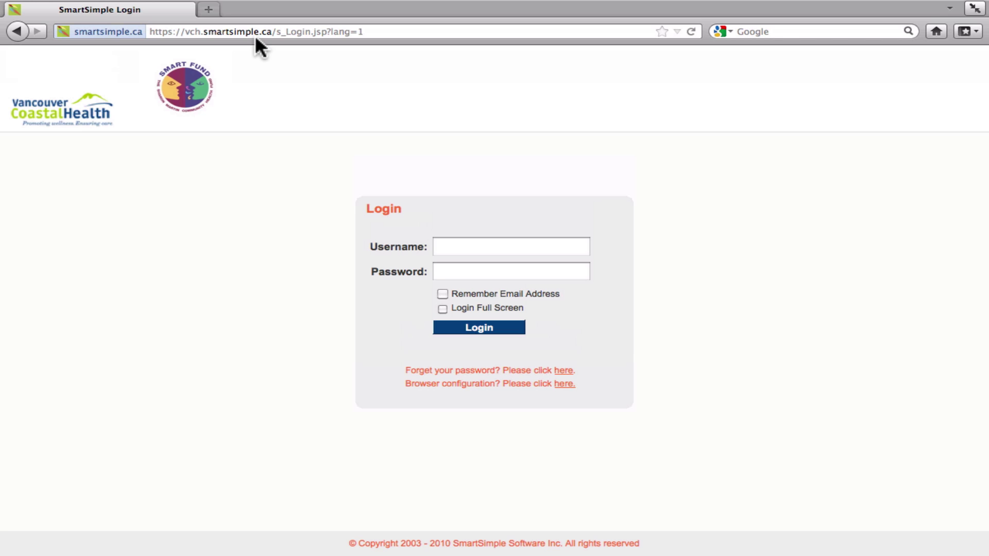
- View the login page full screen and log in with the applicant's username and password
key(super+shift+f)
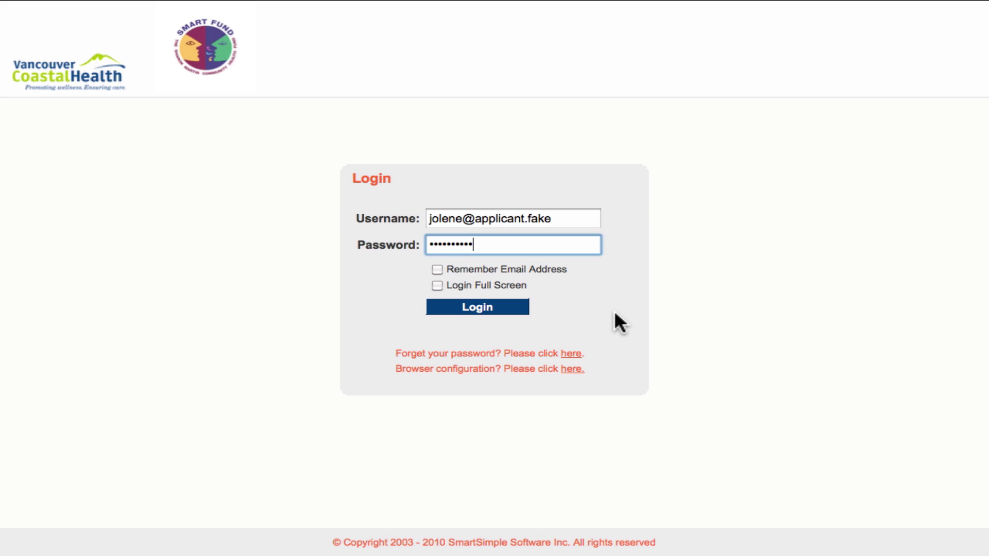
click(491, 309)
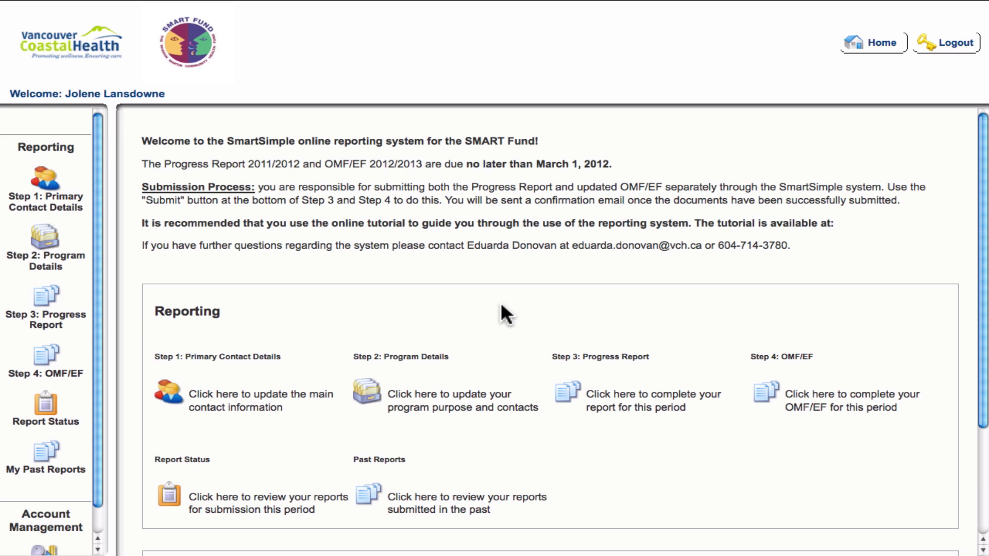
- Scroll through the dashboard's Reporting and Account Management sections and back to the top
scroll(501, 305, down, 3)
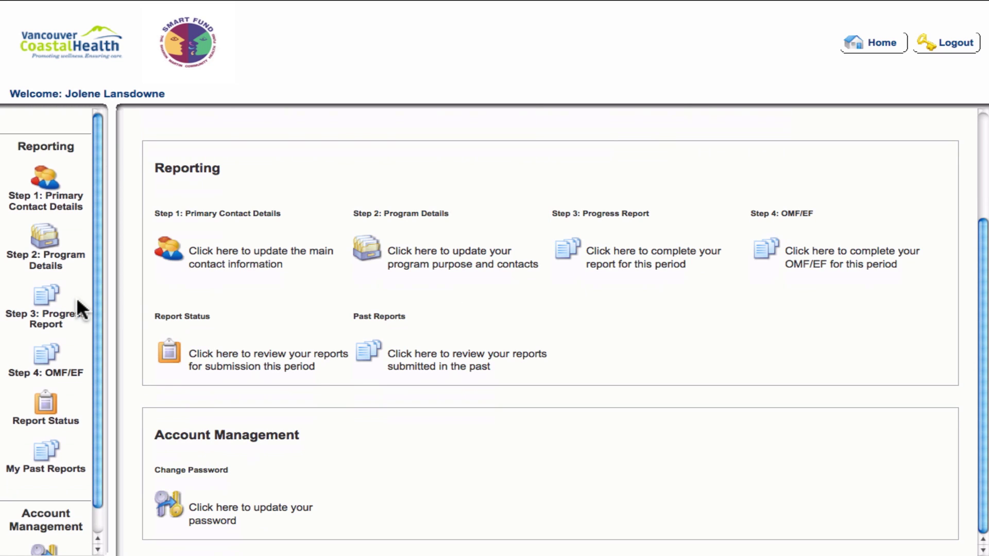
scroll(77, 301, down, 1)
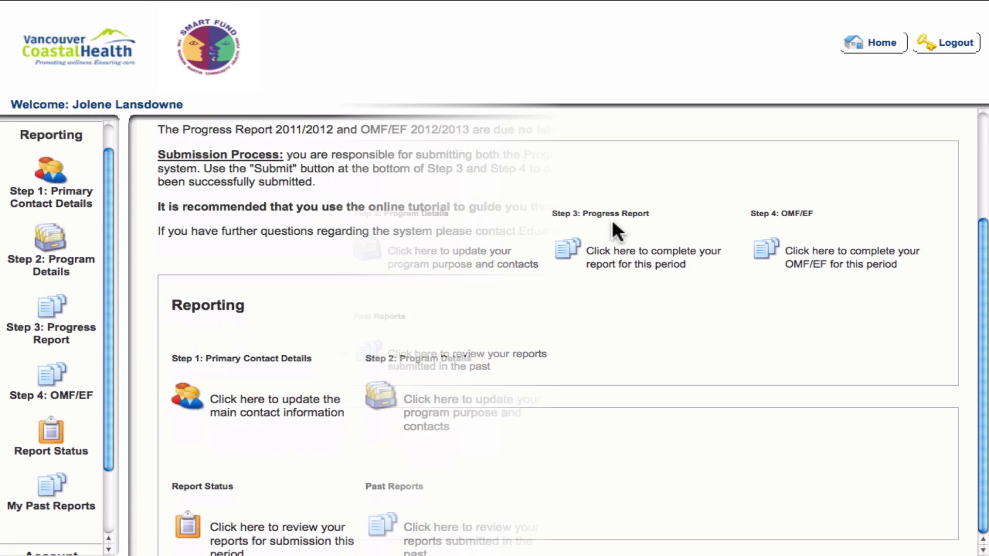
scroll(839, 215, down, 3)
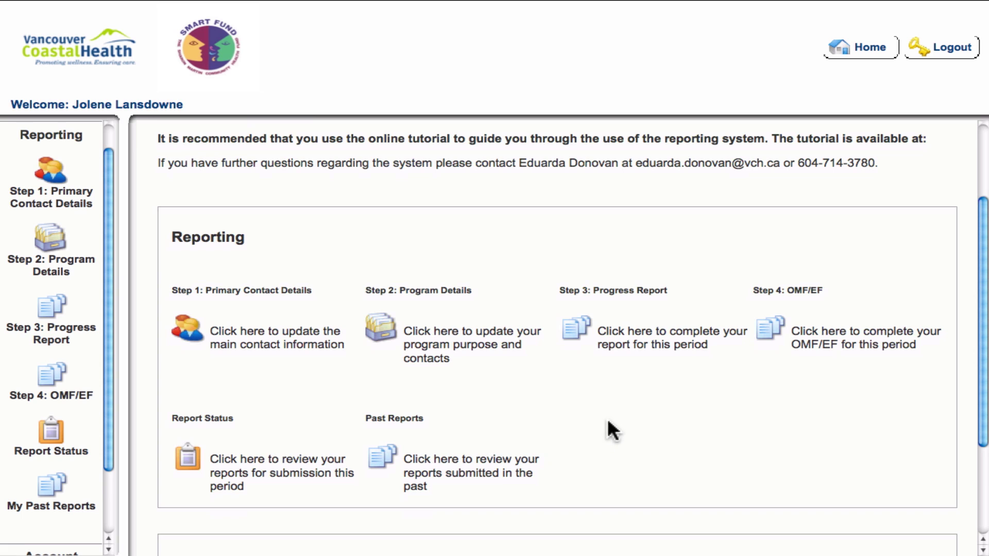
scroll(619, 419, down, 5)
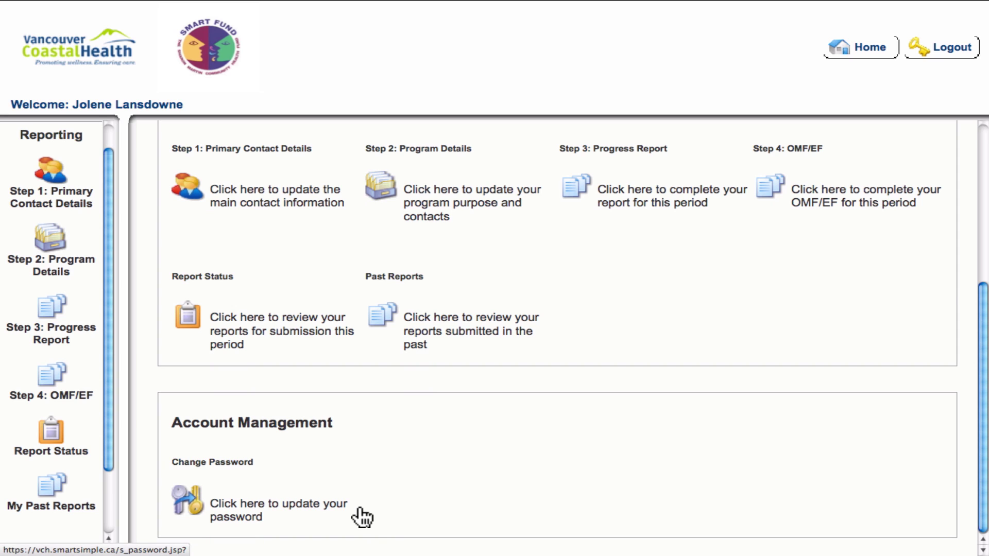
scroll(419, 364, up, 8)
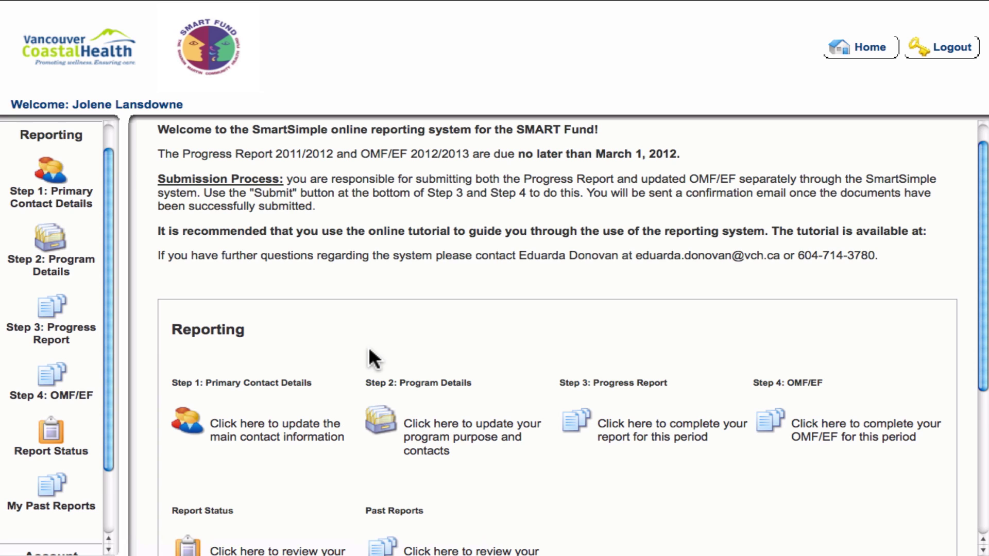
- Open Step 1: Primary Contact Details in the Edit Contact form
click(76, 206)
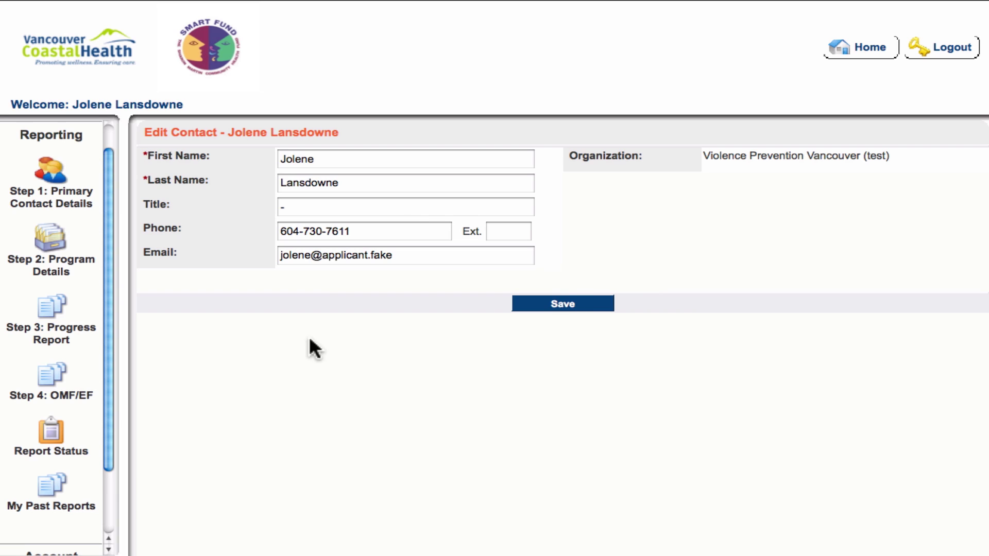
- Review the Family Healing Program's information, purpose and funding history of $30,000 per grant year
click(70, 265)
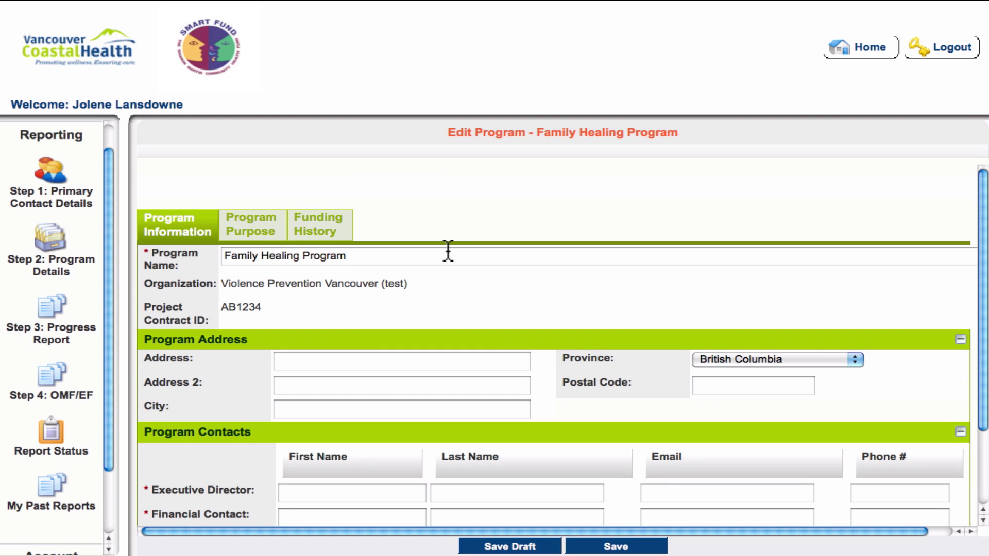
scroll(448, 251, down, 2)
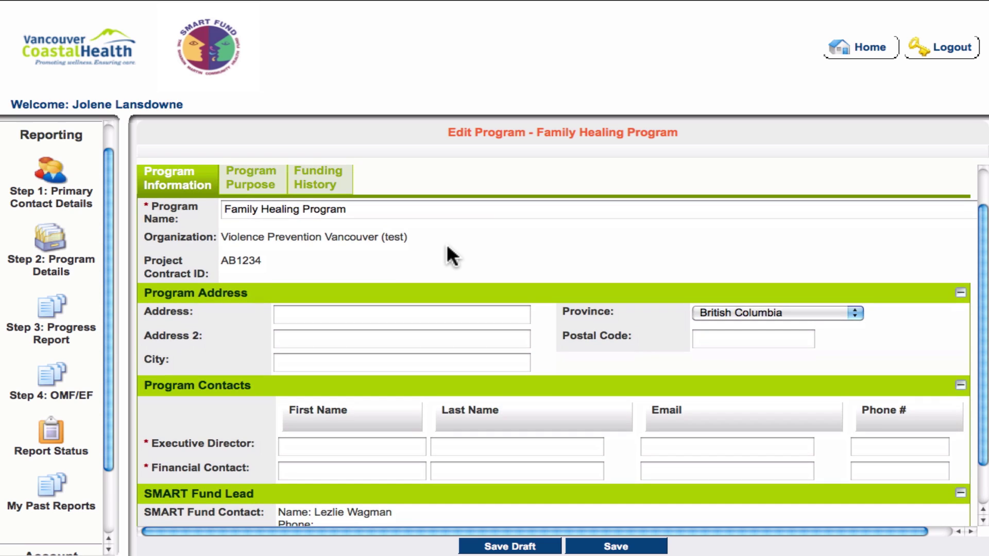
scroll(448, 249, down, 2)
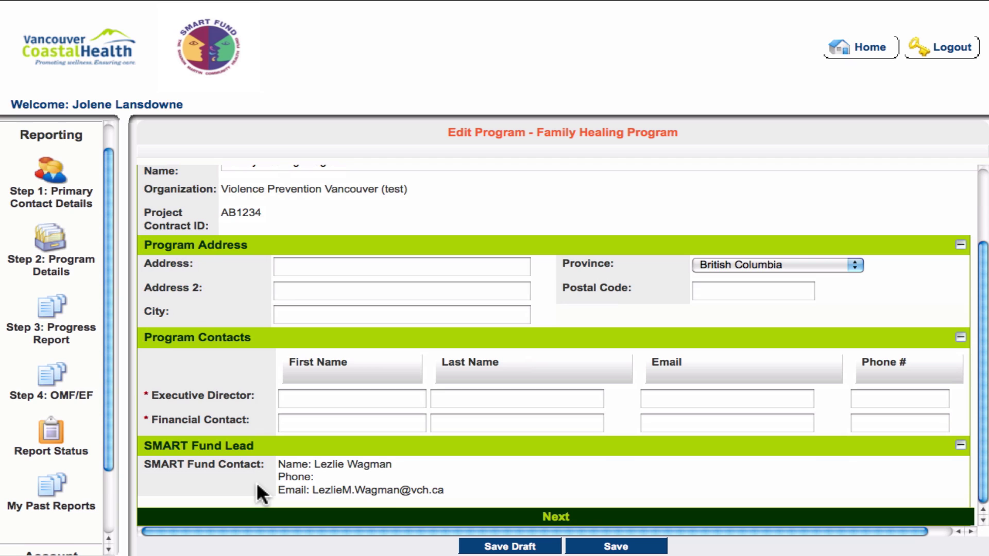
scroll(257, 482, up, 4)
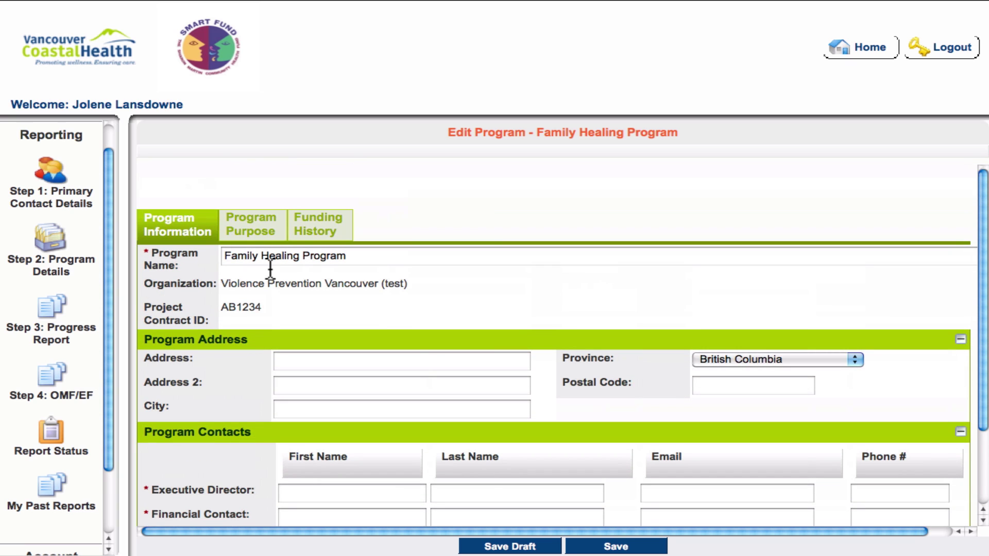
click(265, 235)
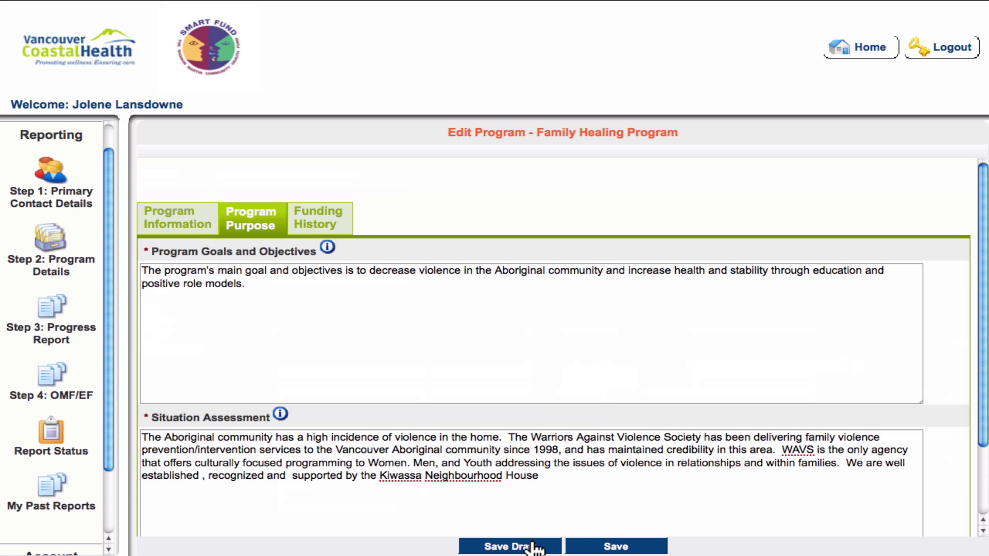
click(317, 223)
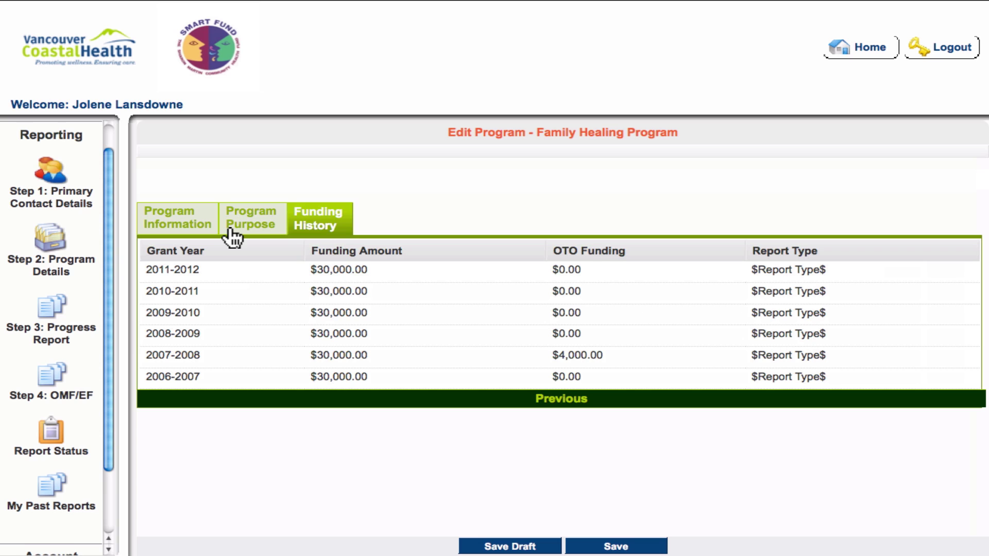
- Open the Step 3 progress report and look through it down to Funding Sources
click(50, 312)
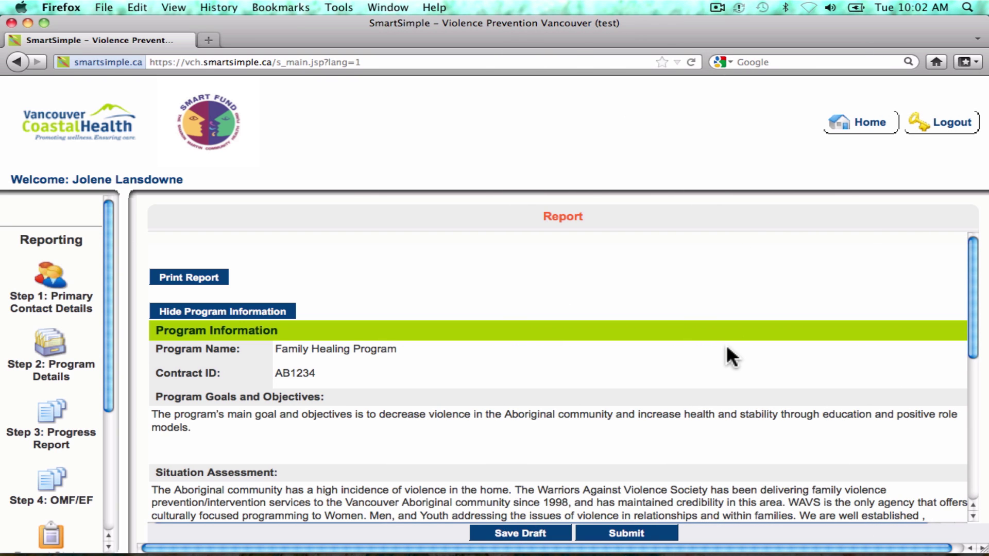
scroll(727, 348, down, 3)
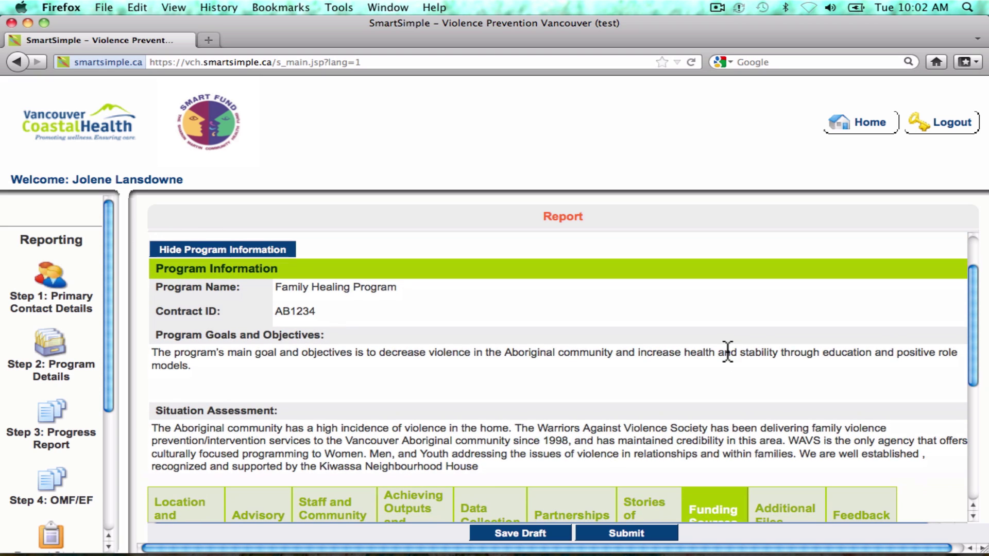
scroll(727, 352, down, 2)
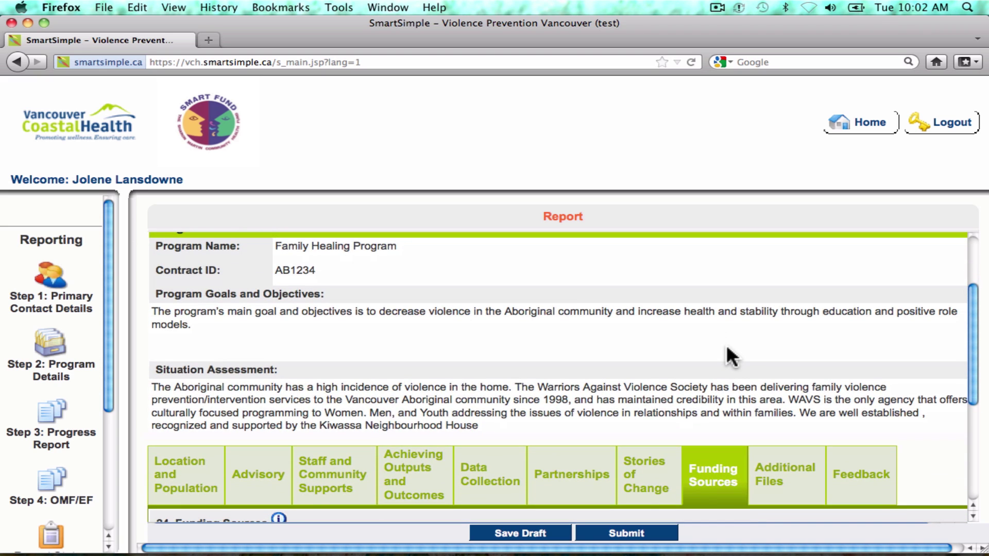
scroll(726, 348, down, 8)
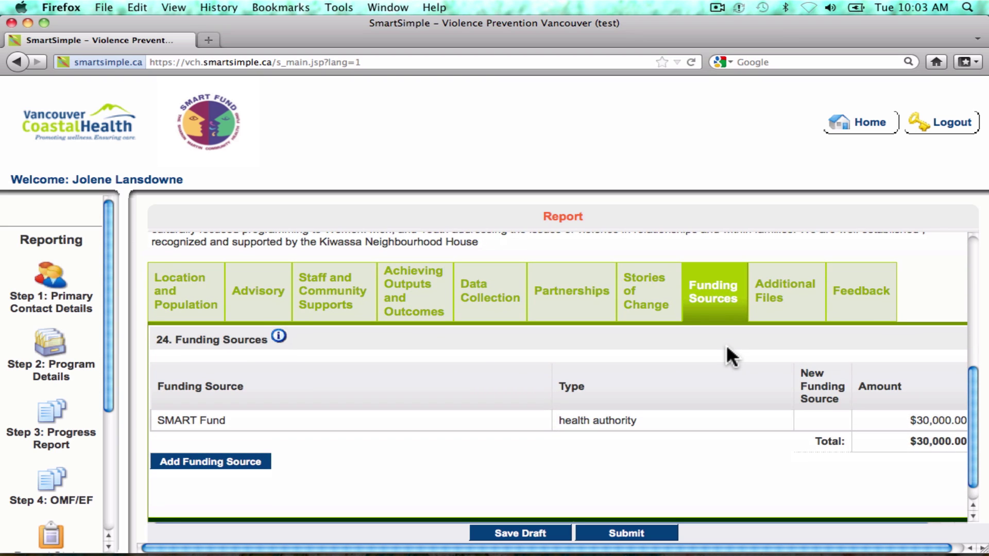
scroll(727, 348, up, 10)
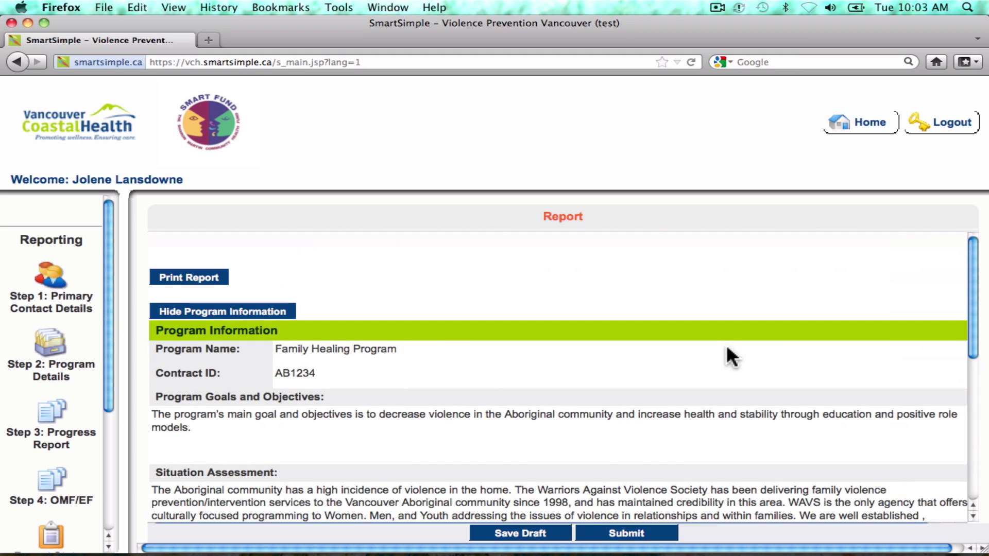
- Collapse the program information and browse the report's section tabs, ending on Location and Population
click(244, 312)
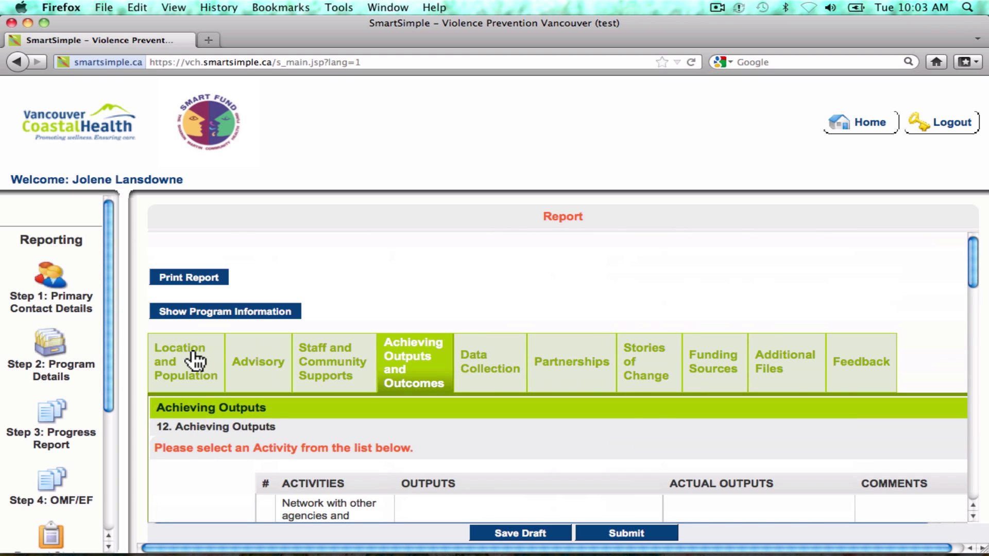
click(195, 361)
click(255, 363)
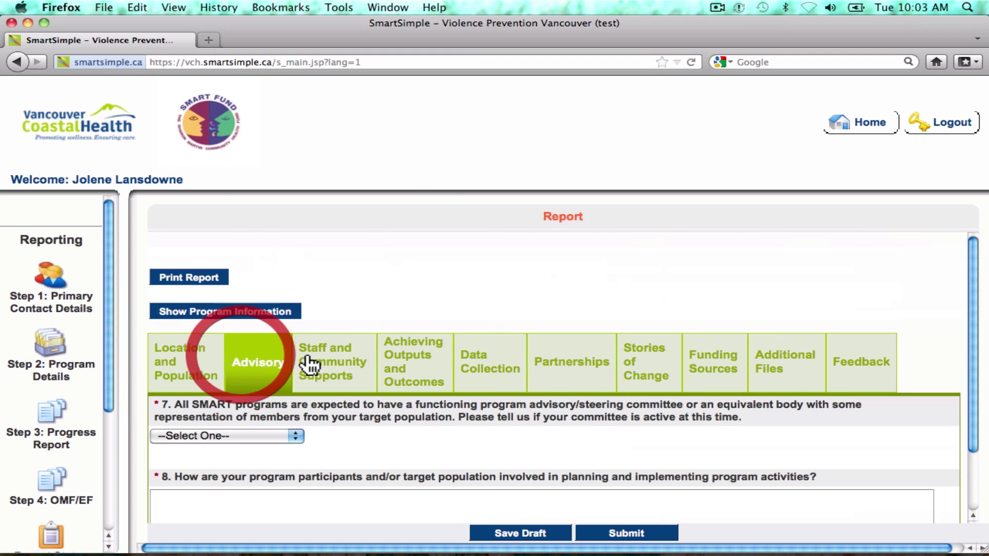
click(346, 371)
scroll(199, 360, down, 3)
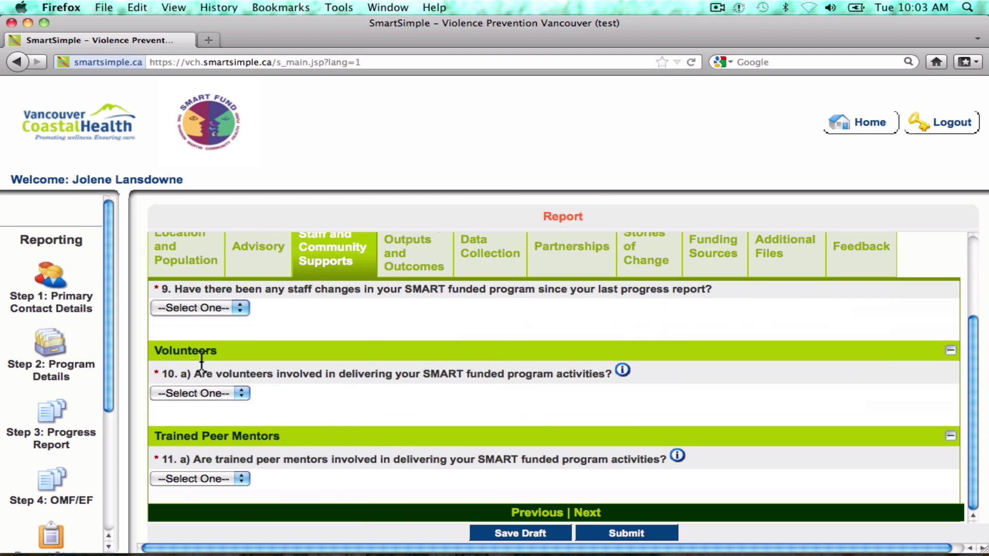
click(587, 513)
scroll(431, 439, up, 3)
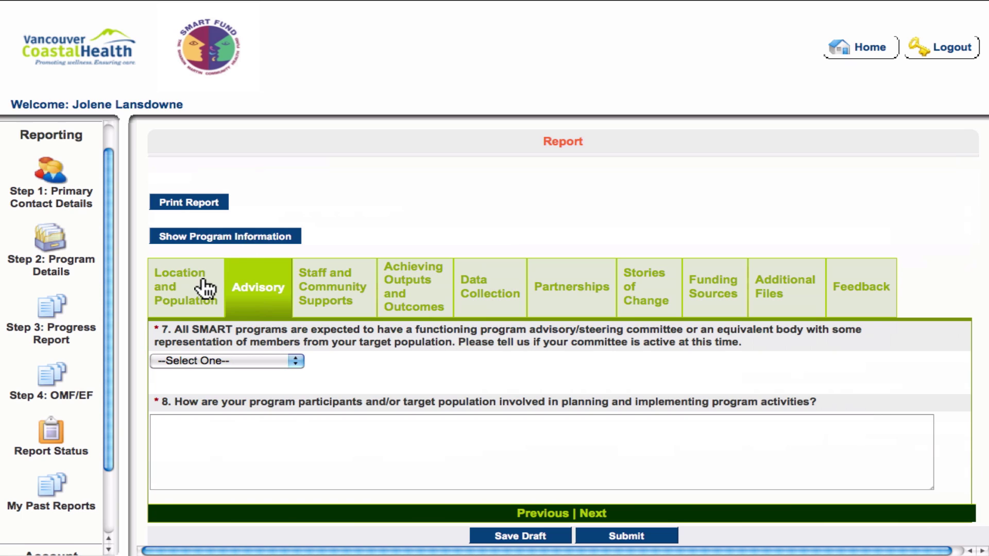
click(206, 290)
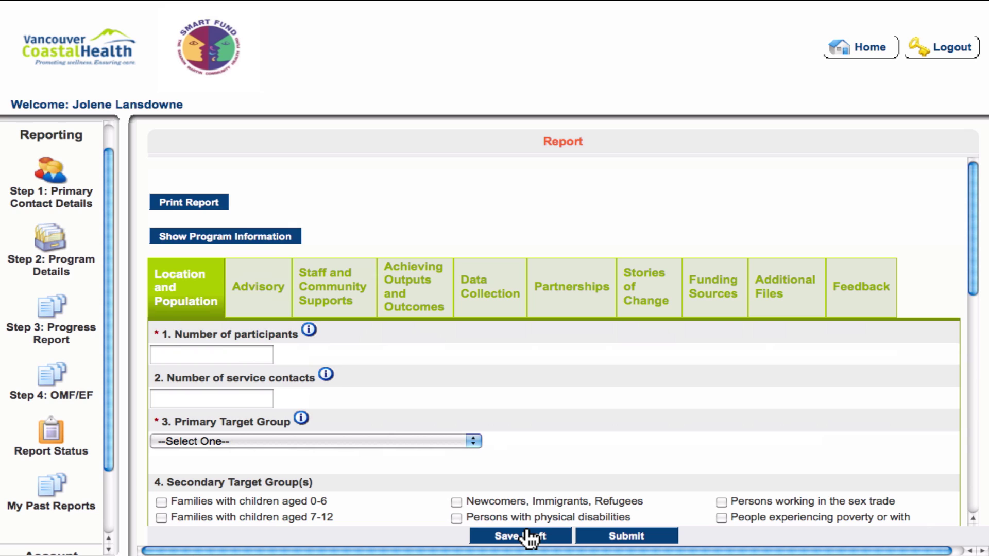
mouse_move(157, 341)
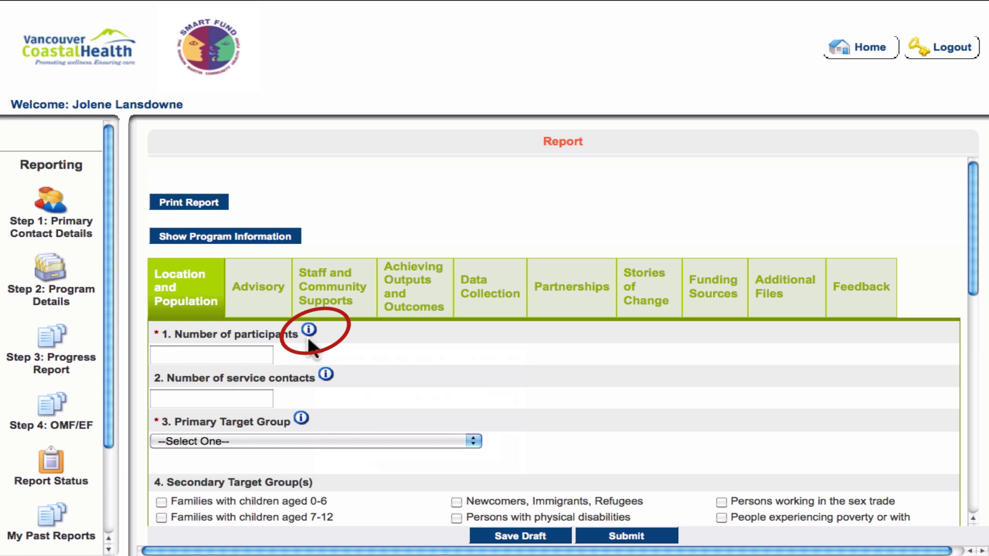
mouse_move(311, 333)
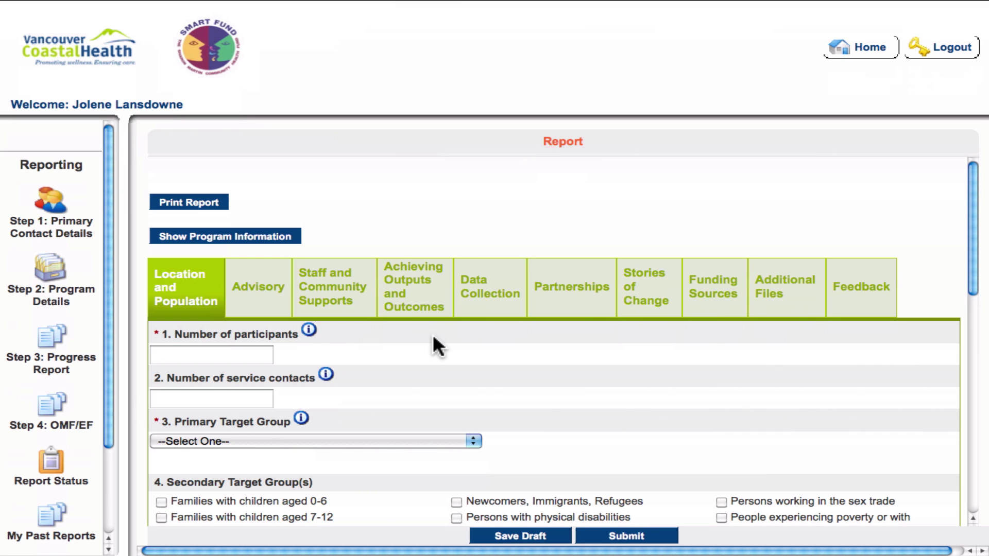
- In Achieving Outputs and Outcomes, review activity 2's four outputs and return to the report
click(407, 292)
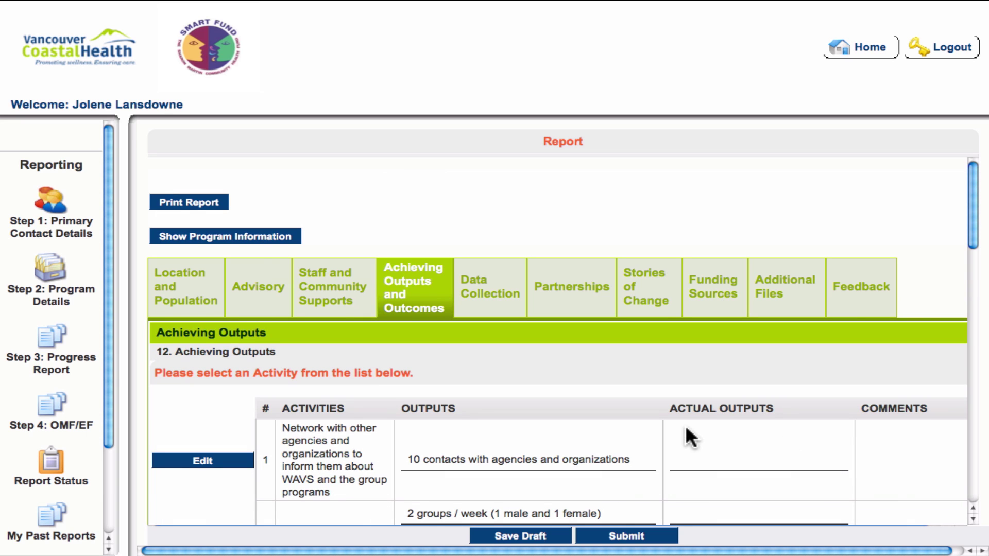
scroll(687, 430, down, 3)
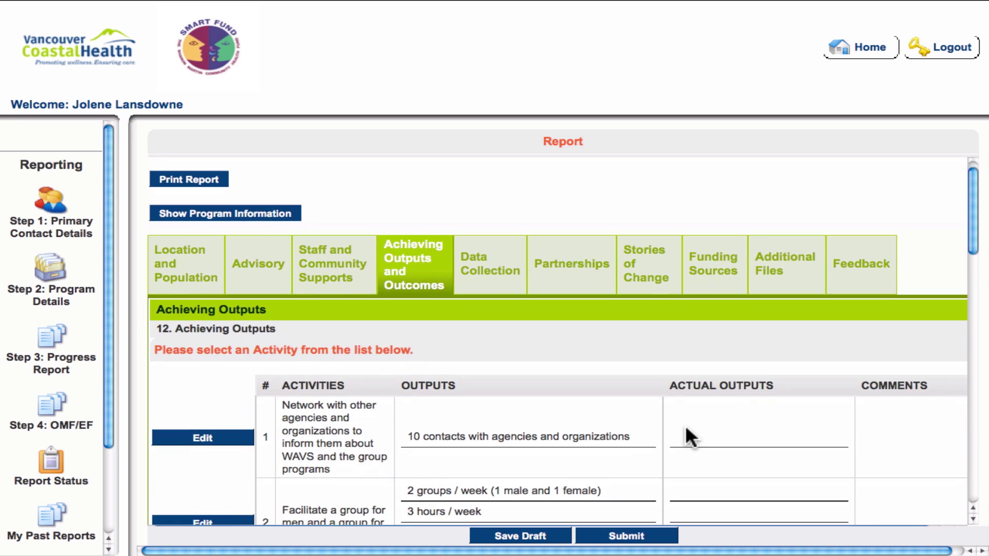
scroll(686, 429, down, 2)
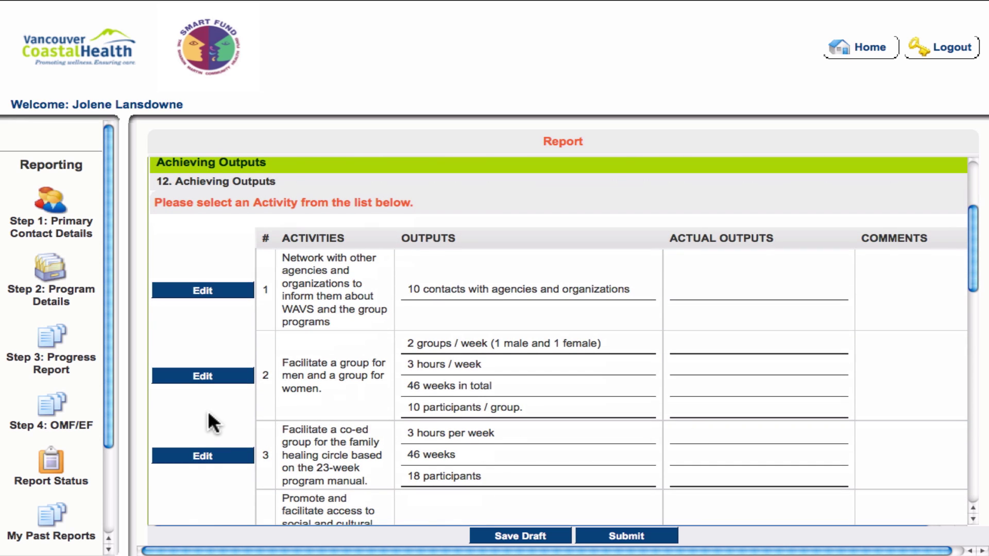
click(204, 381)
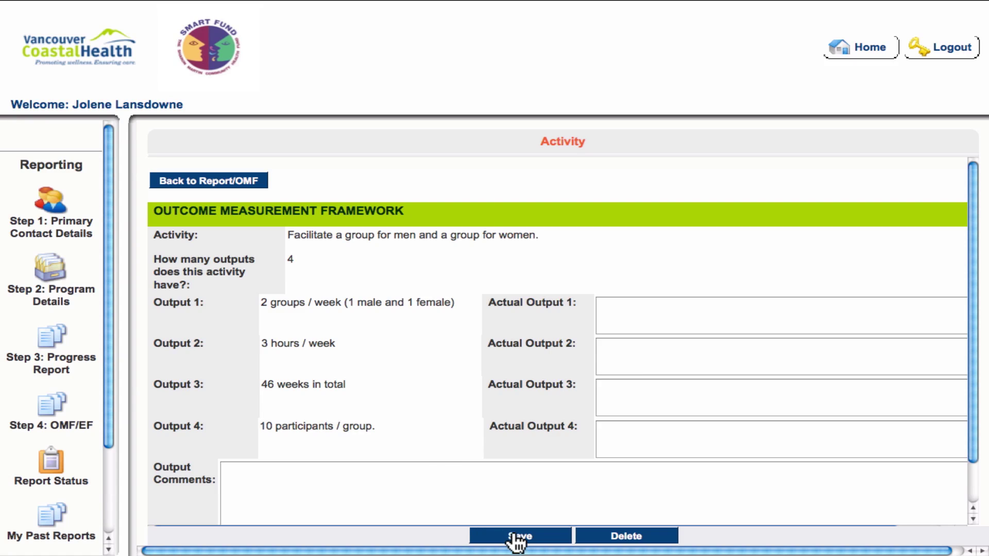
click(222, 181)
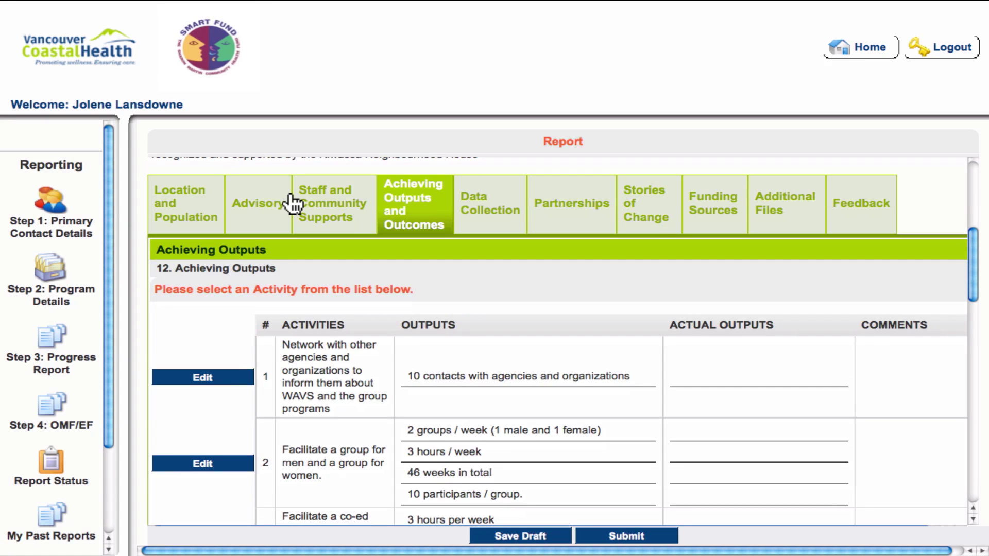
- Review short term outcome 1's indicators without saving and return to the report
scroll(294, 203, down, 10)
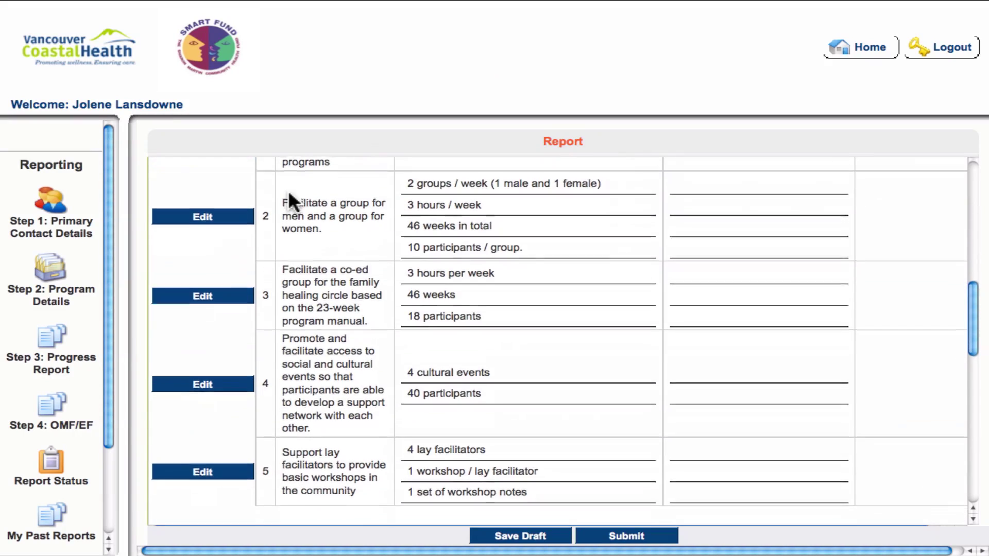
scroll(290, 198, down, 8)
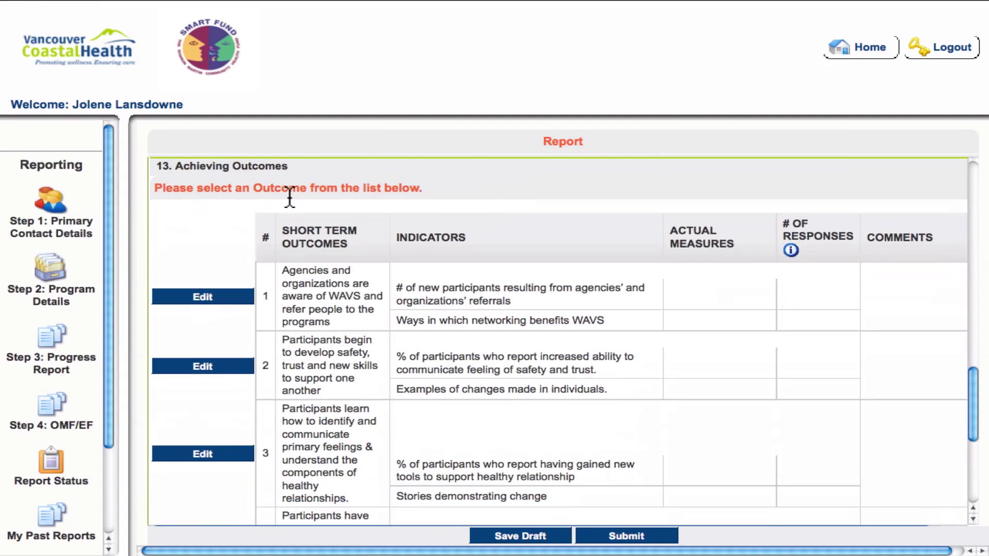
scroll(288, 190, down, 2)
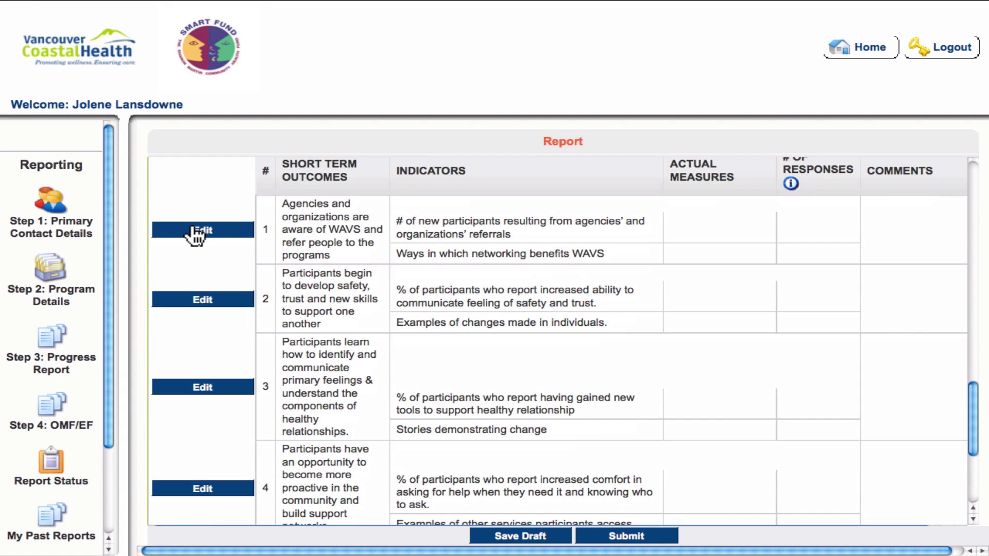
click(187, 232)
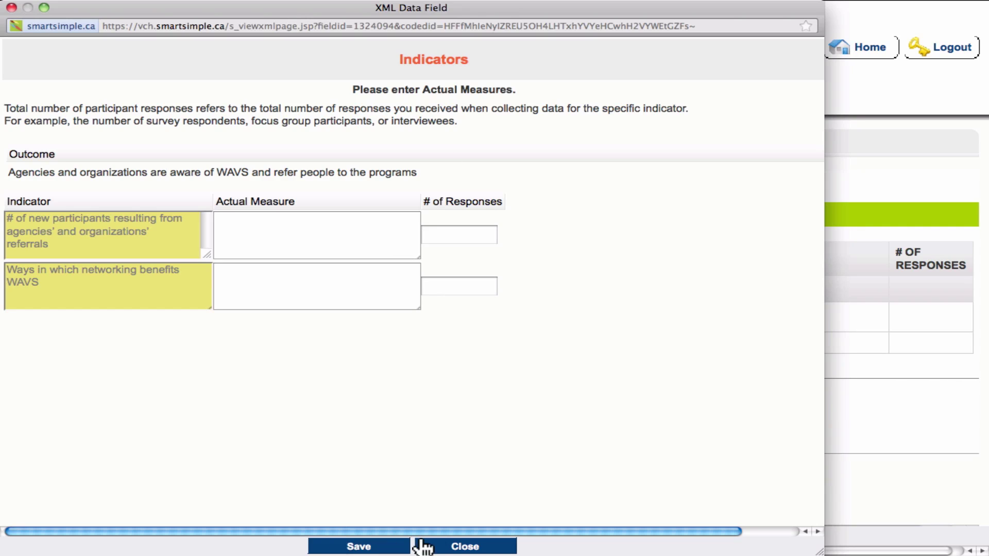
click(448, 545)
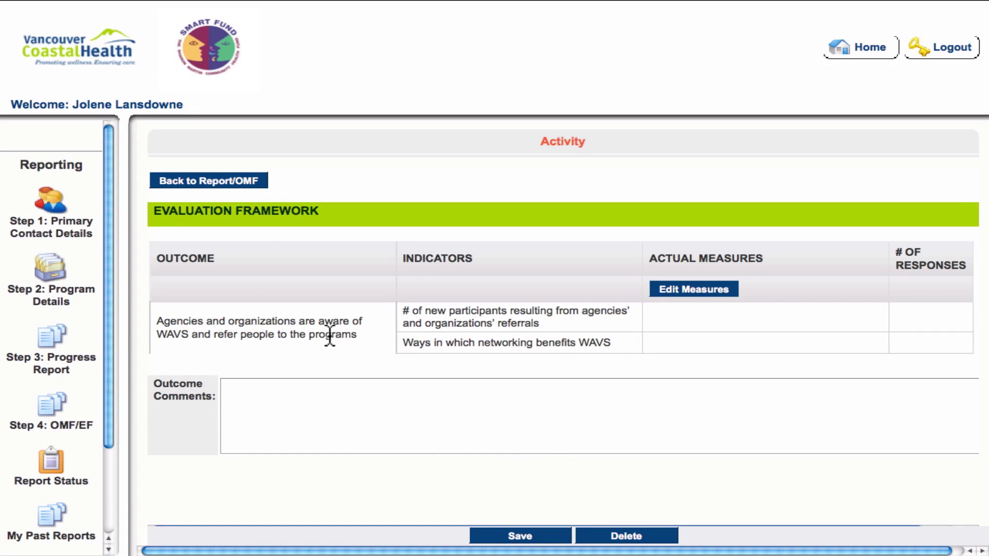
click(235, 181)
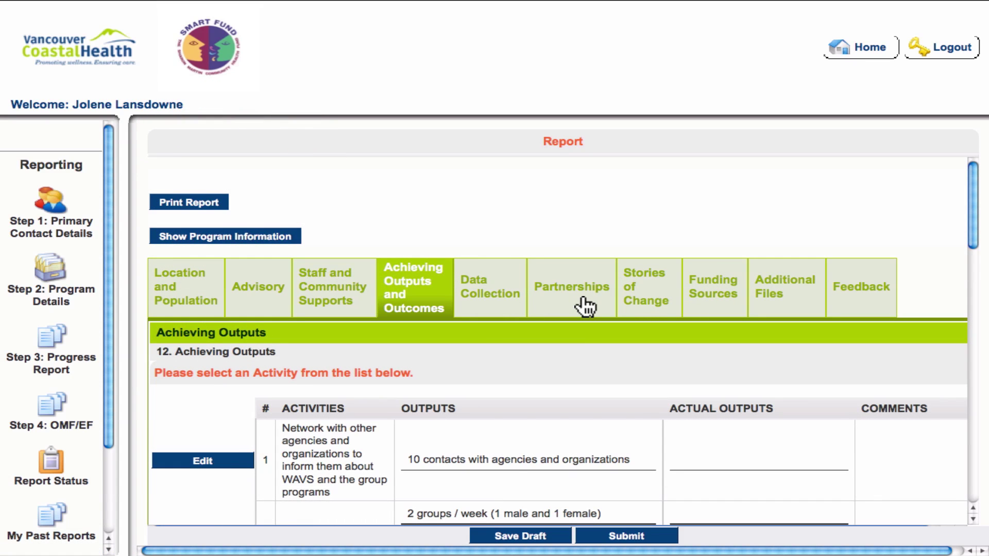
- In Partnerships, start a partner entry with Networking purpose, then close it without saving
click(585, 307)
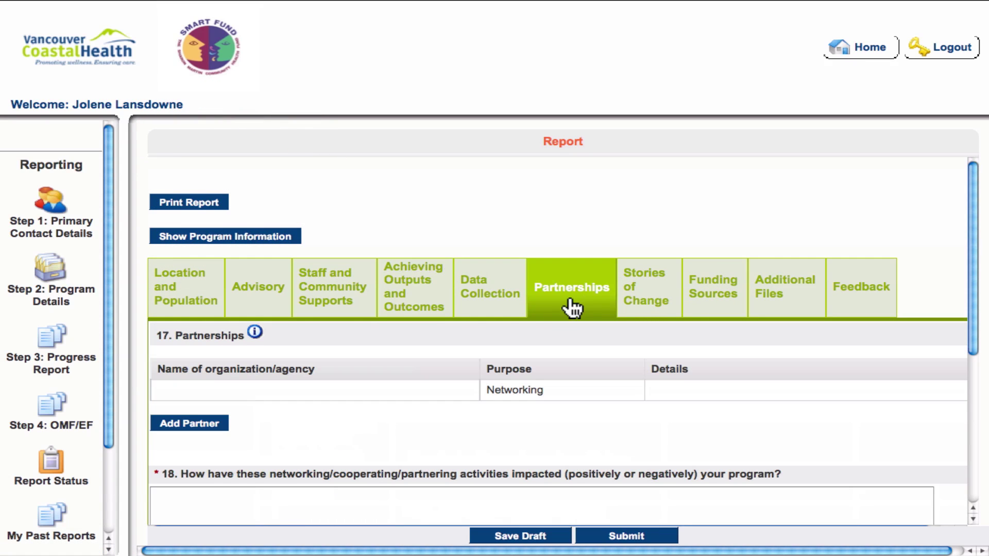
click(219, 424)
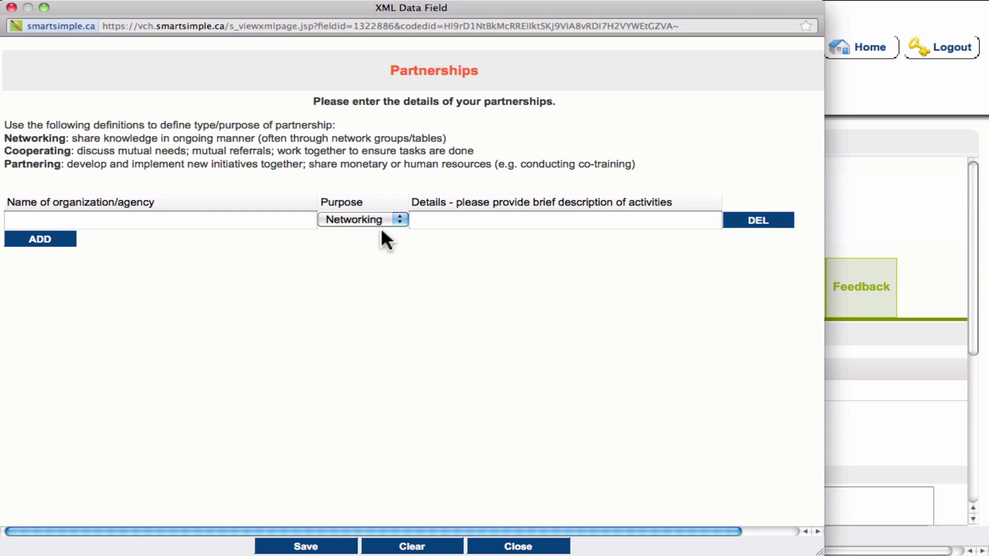
click(404, 219)
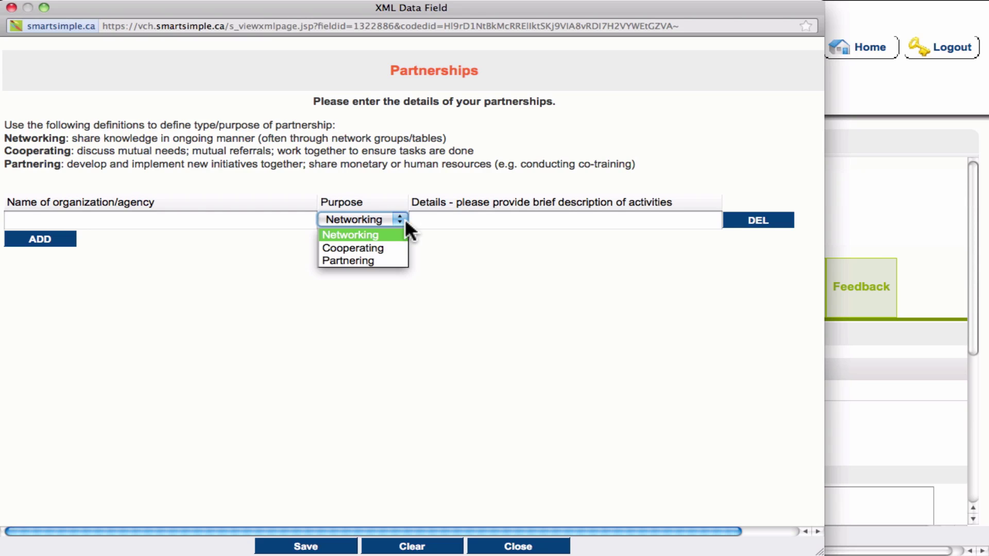
click(437, 221)
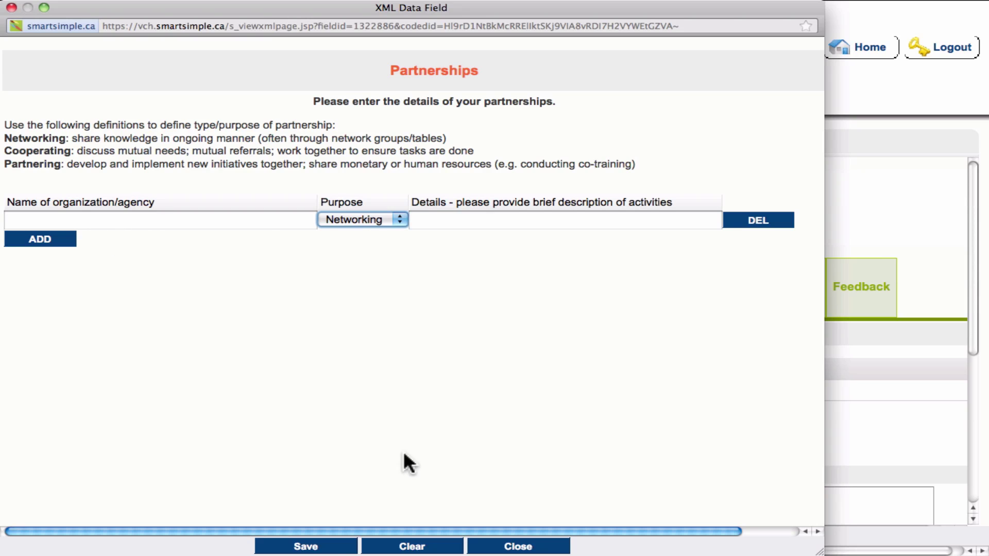
click(527, 547)
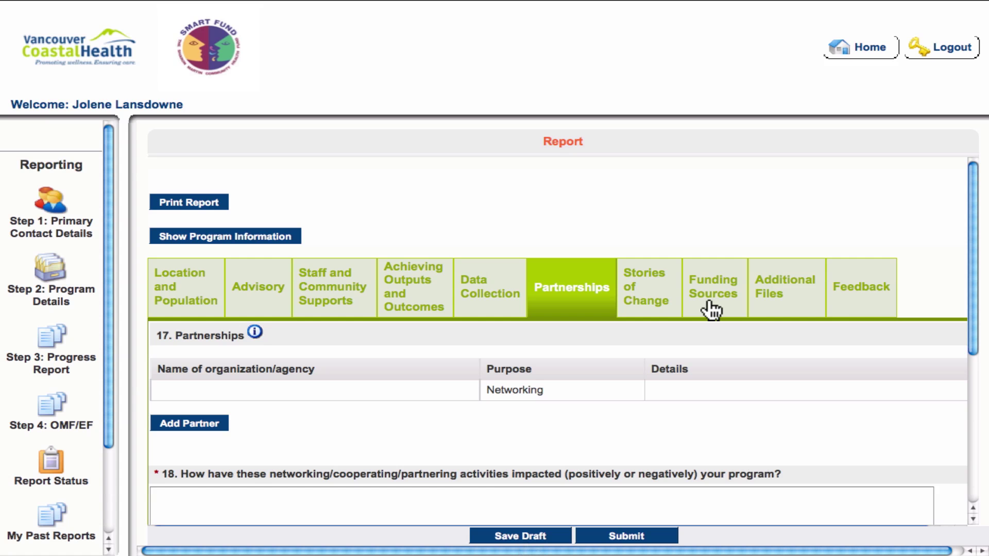
- In Funding Sources, add a new funding source row named 'City of Vancouver'
click(713, 310)
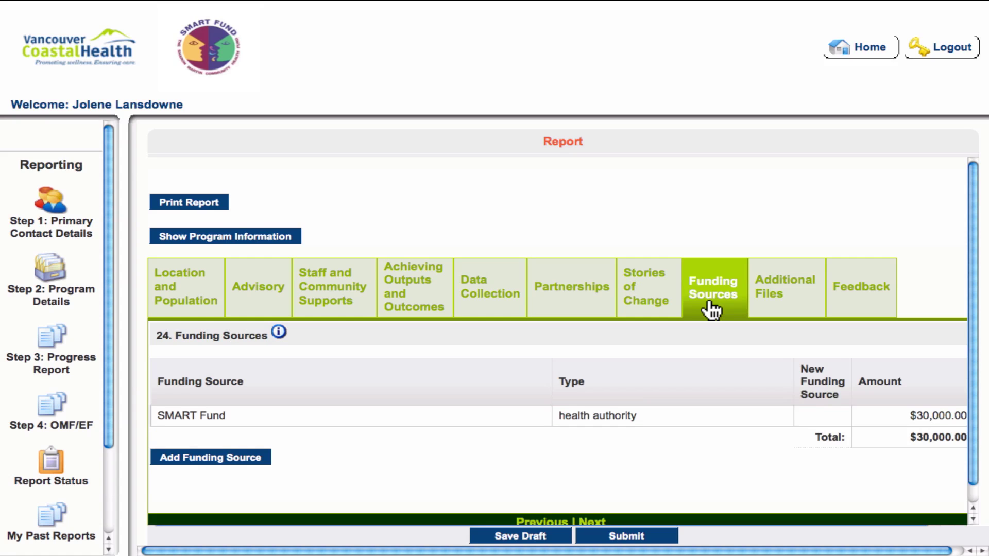
click(226, 461)
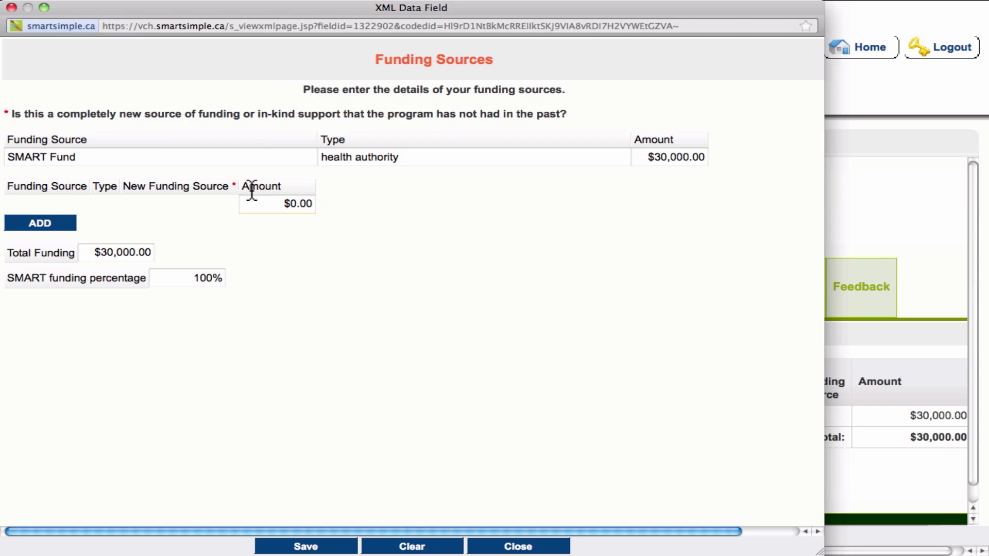
click(44, 225)
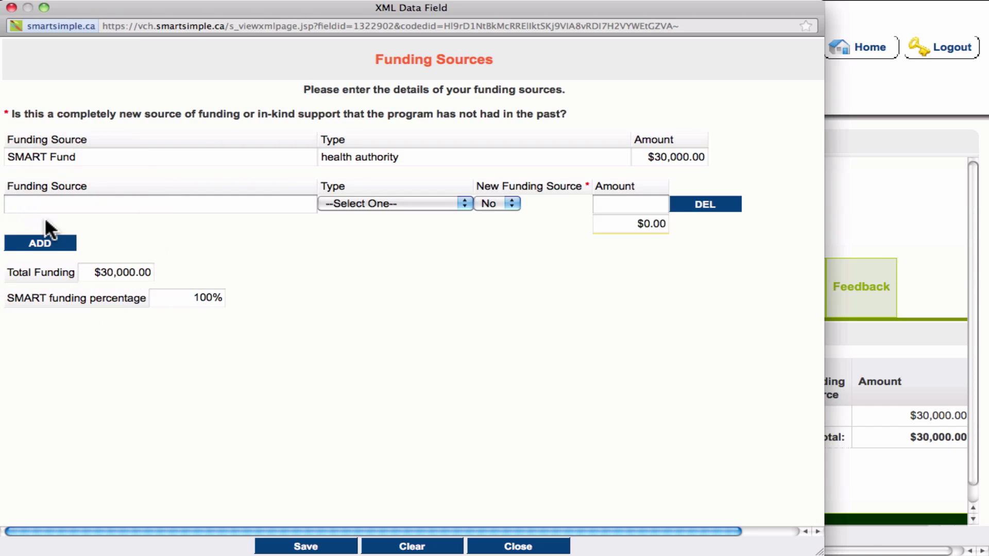
click(93, 205)
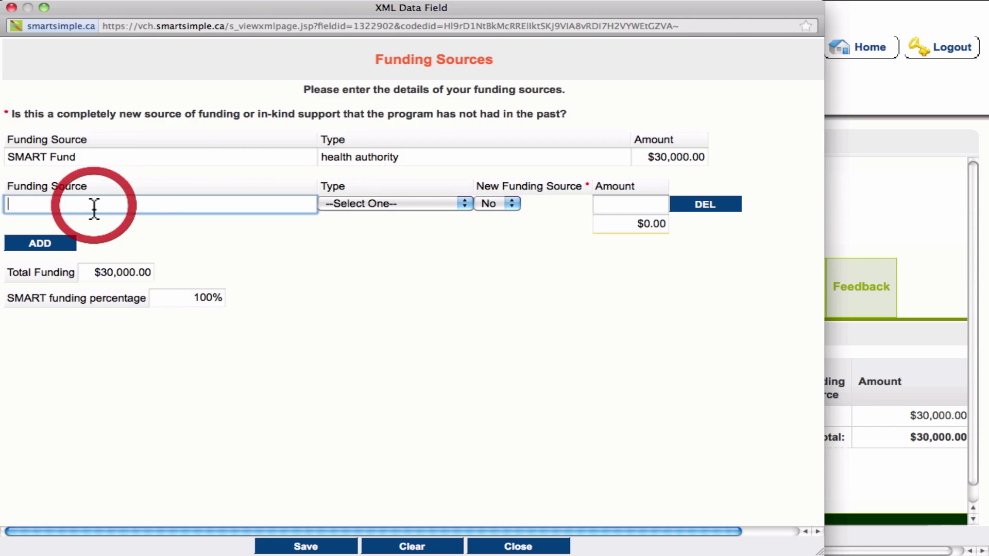
text(City of )
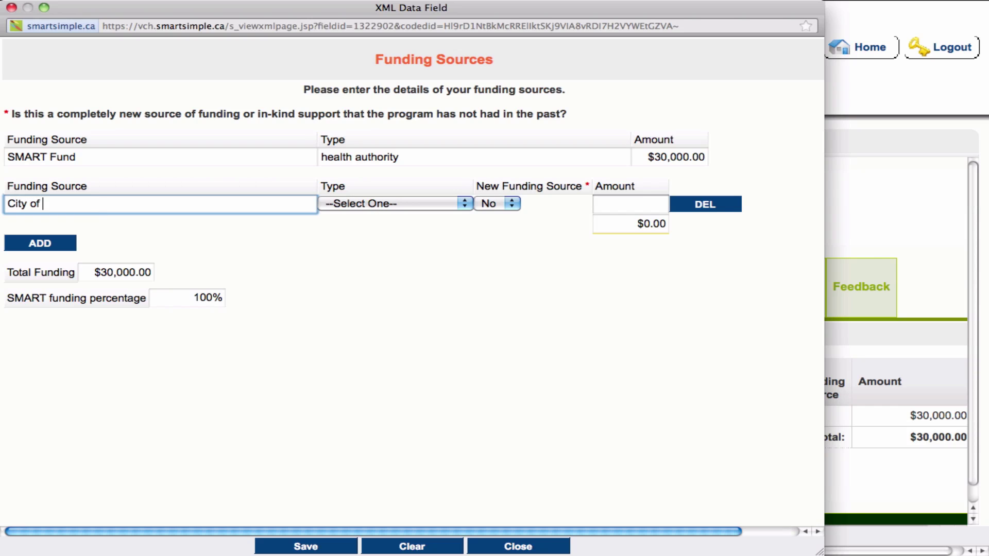
text(Vancouver)
- Make City of Vancouver a new municipal source of $12,000 and save it
click(464, 200)
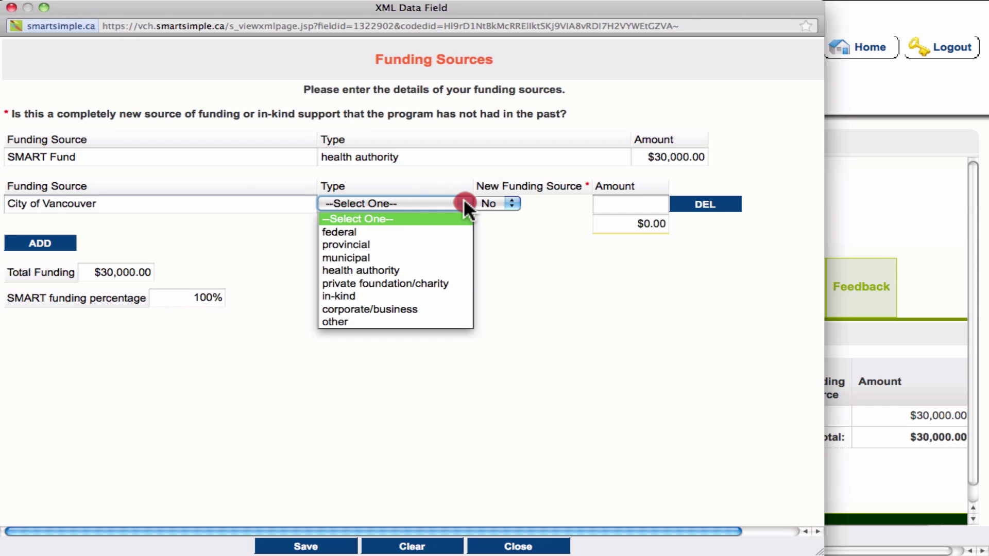
click(432, 259)
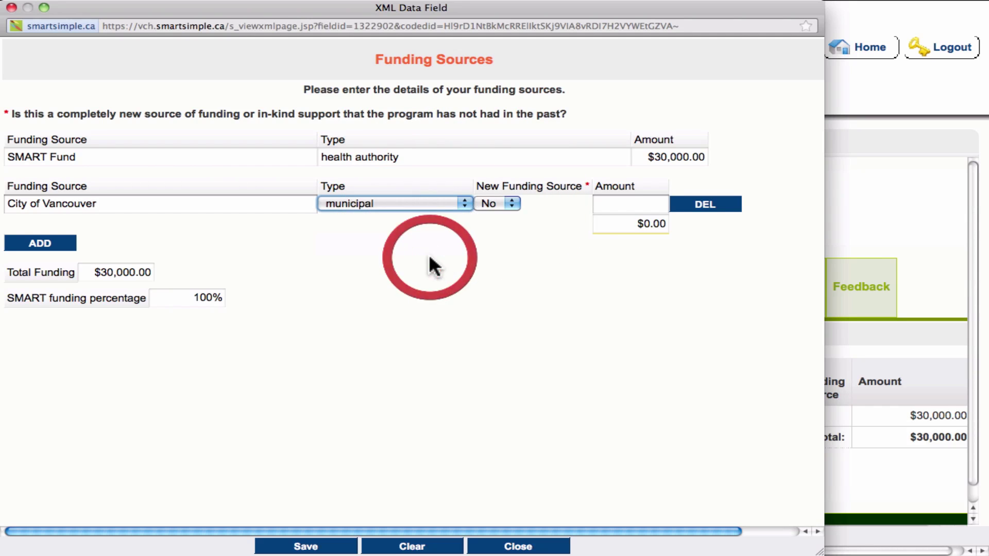
click(512, 203)
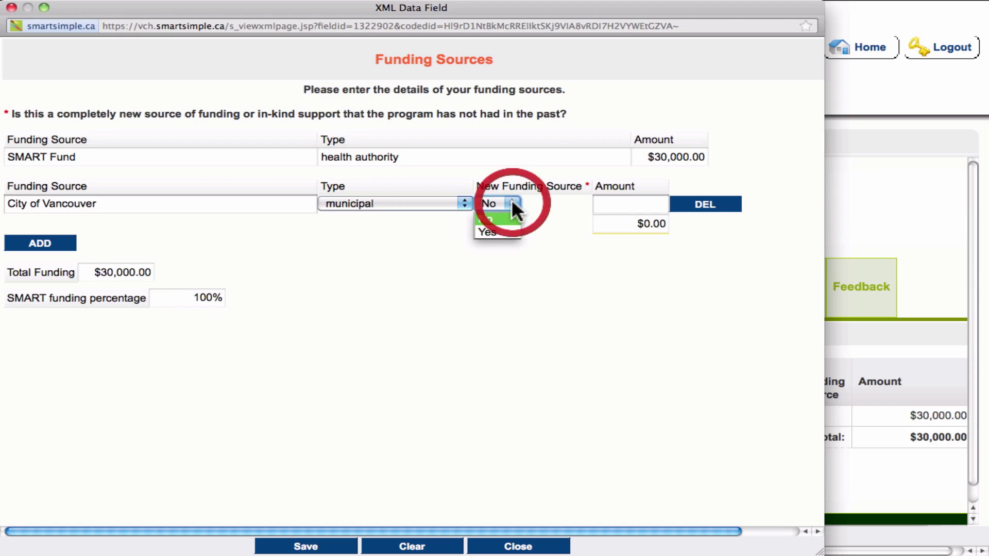
click(503, 232)
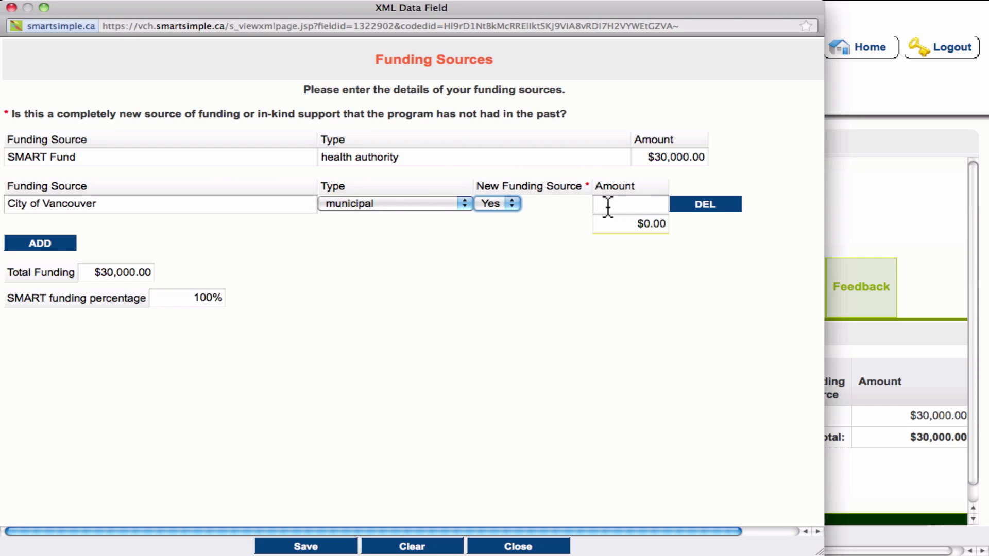
click(627, 205)
text(12000)
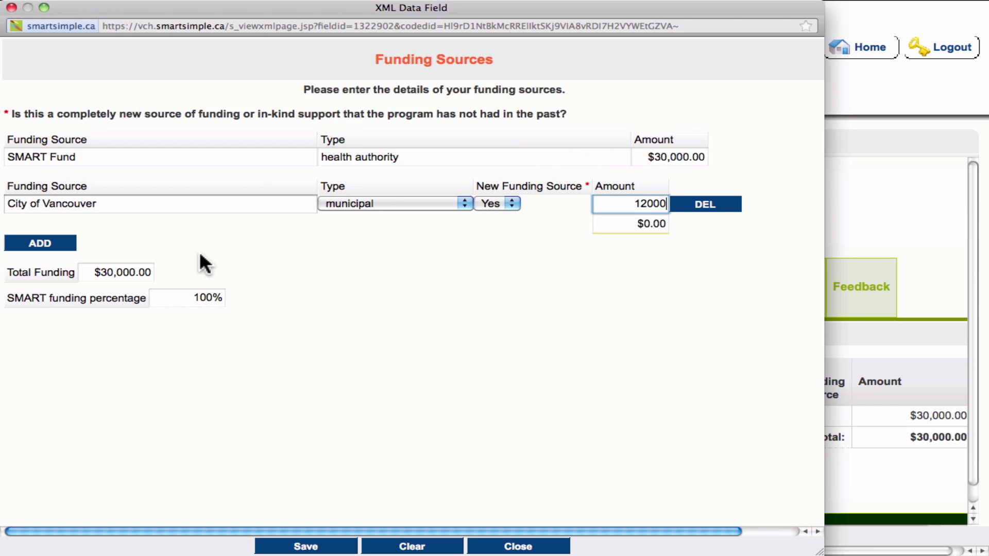
click(315, 548)
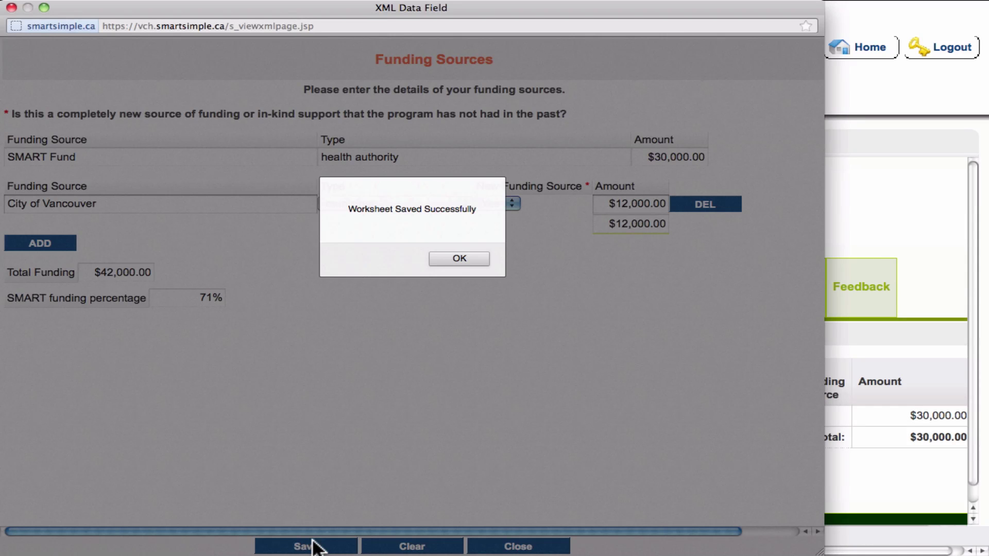
click(459, 259)
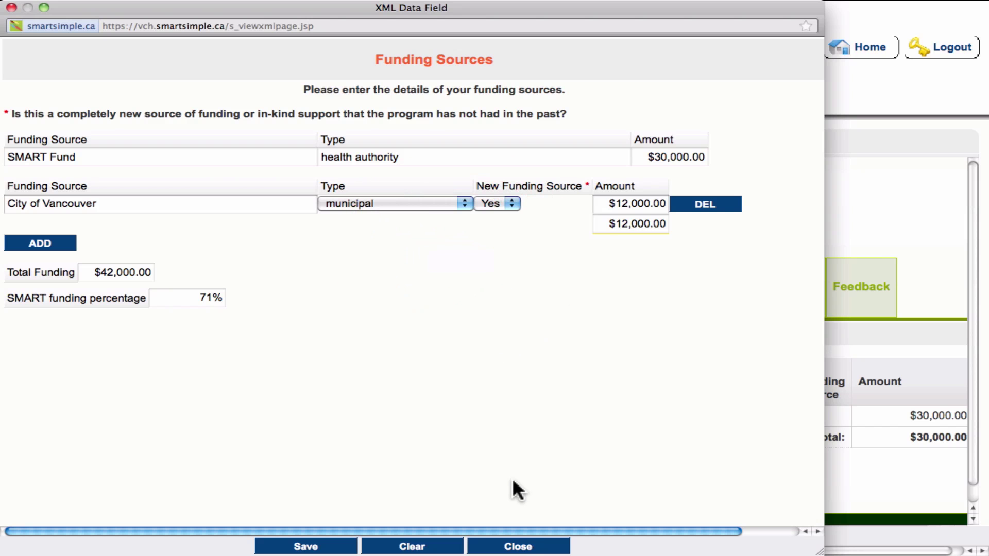
click(519, 547)
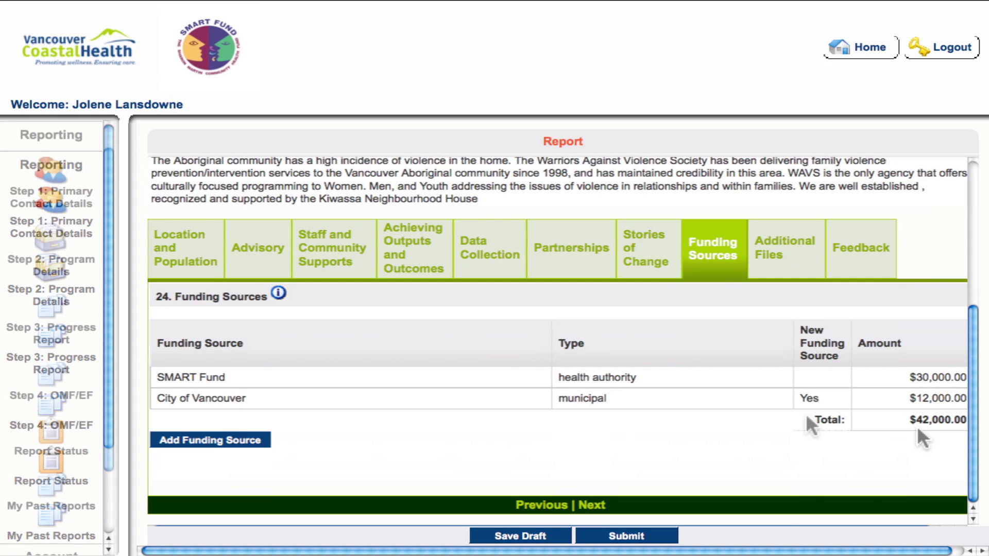
- Check the Additional Files upload list, then move on to the Feedback section
click(798, 260)
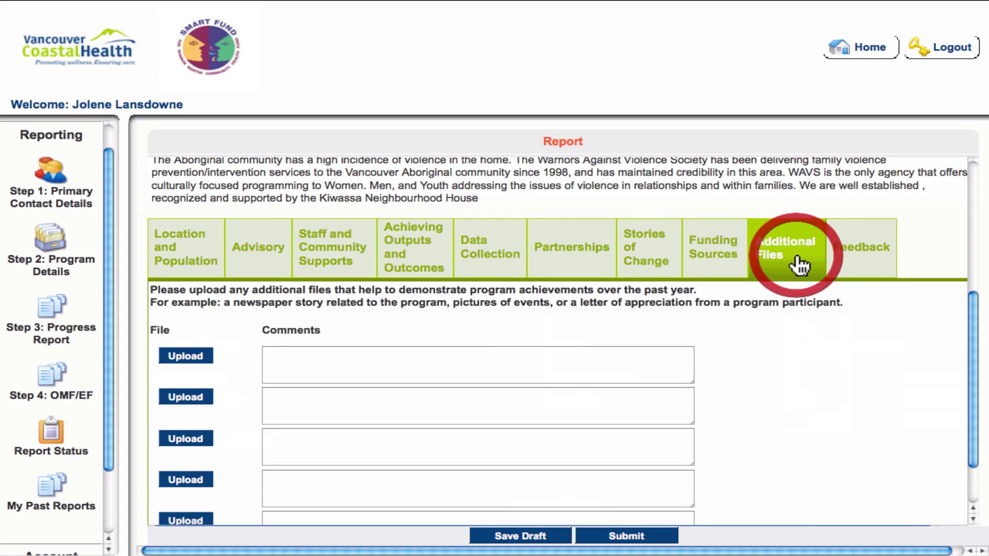
scroll(795, 365, down, 2)
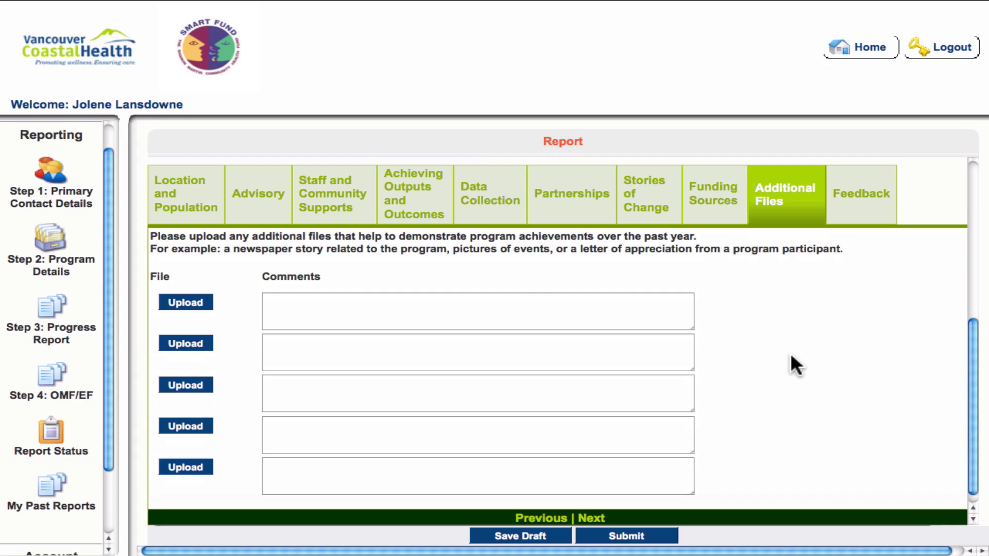
click(868, 211)
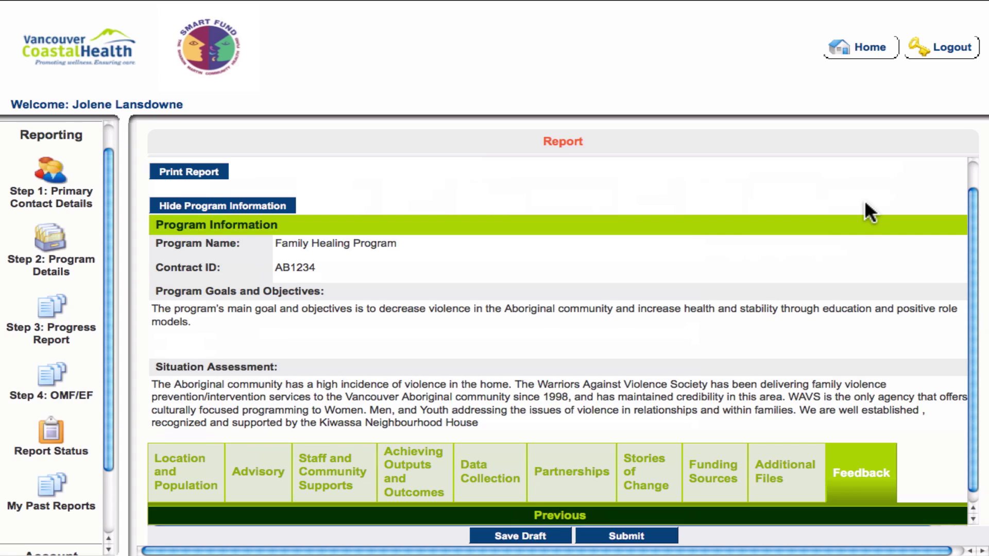
scroll(865, 204, down, 1)
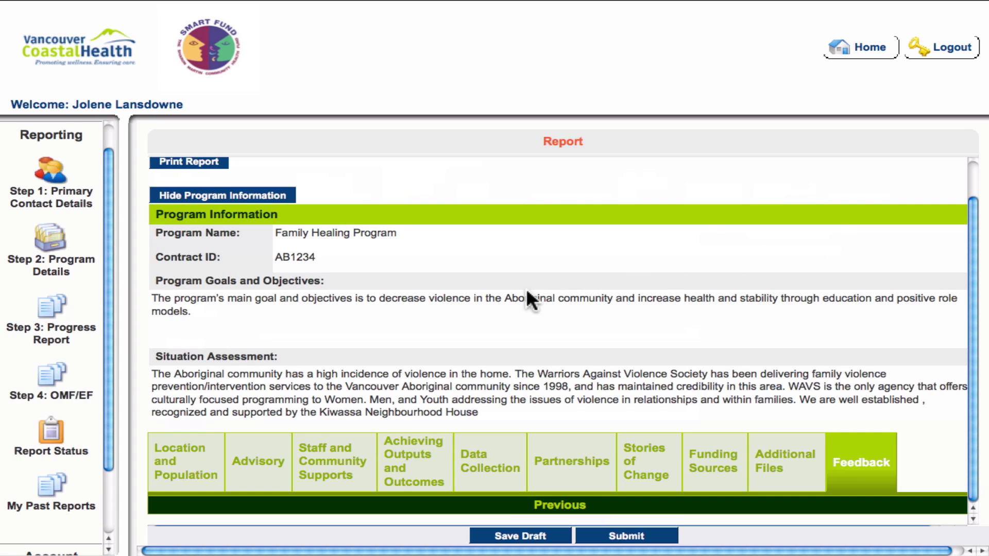
scroll(528, 293, up, 2)
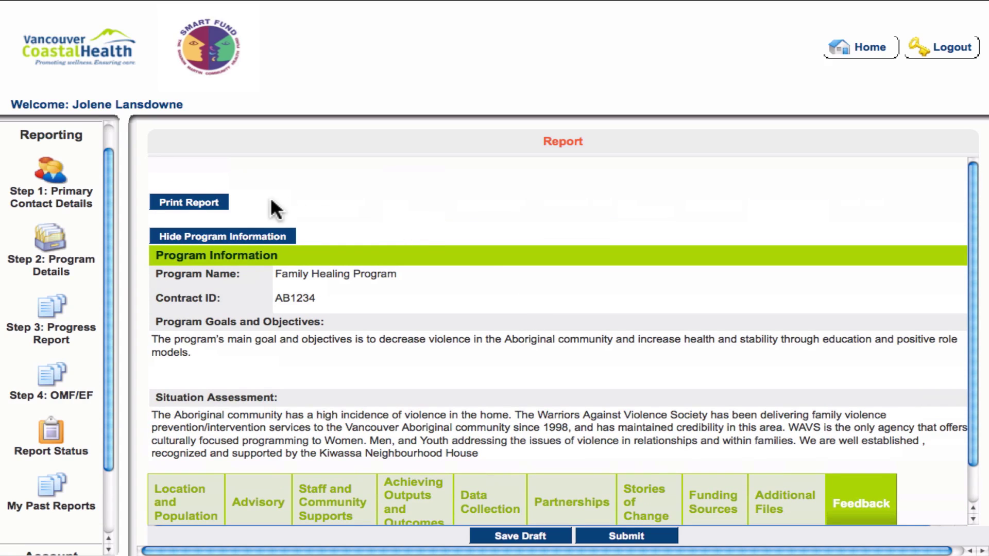
click(225, 204)
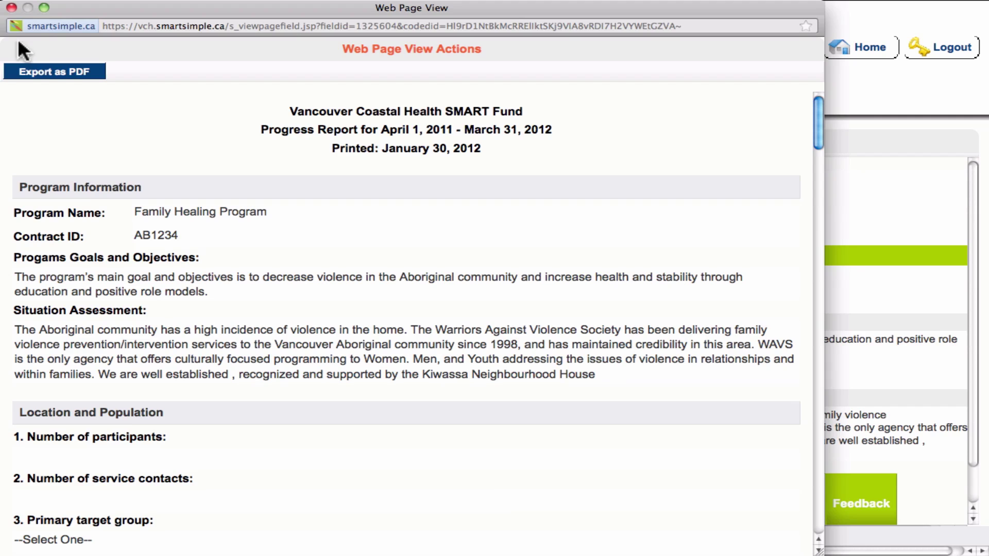
click(12, 7)
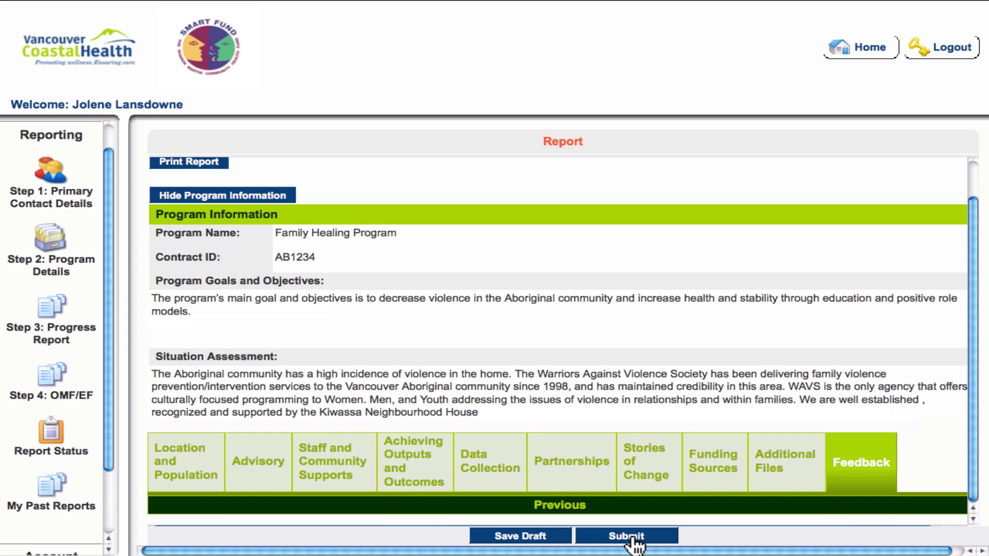
- Open Step 4: OMF/EF and review the Family Healing Program framework for April 2012–March 2013
click(56, 391)
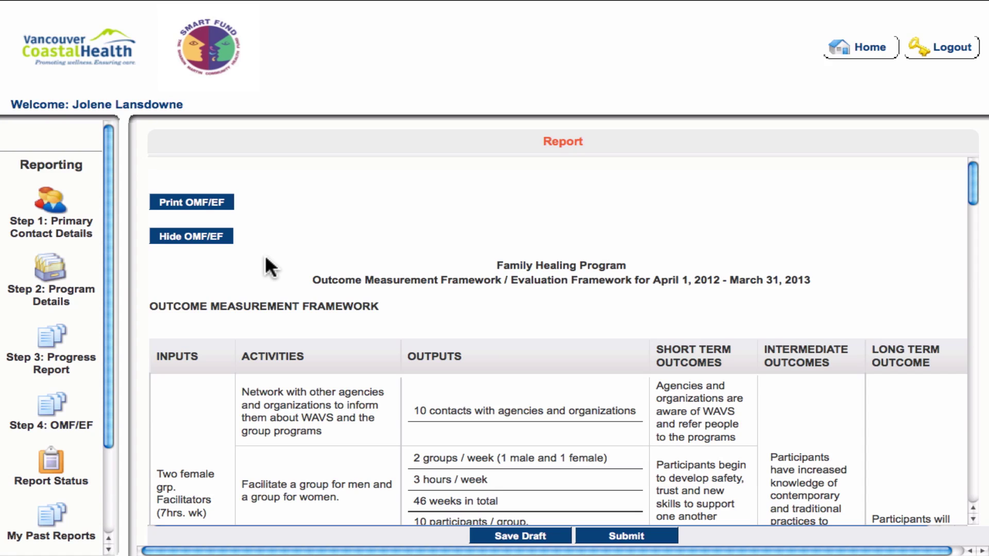
scroll(443, 312, down, 5)
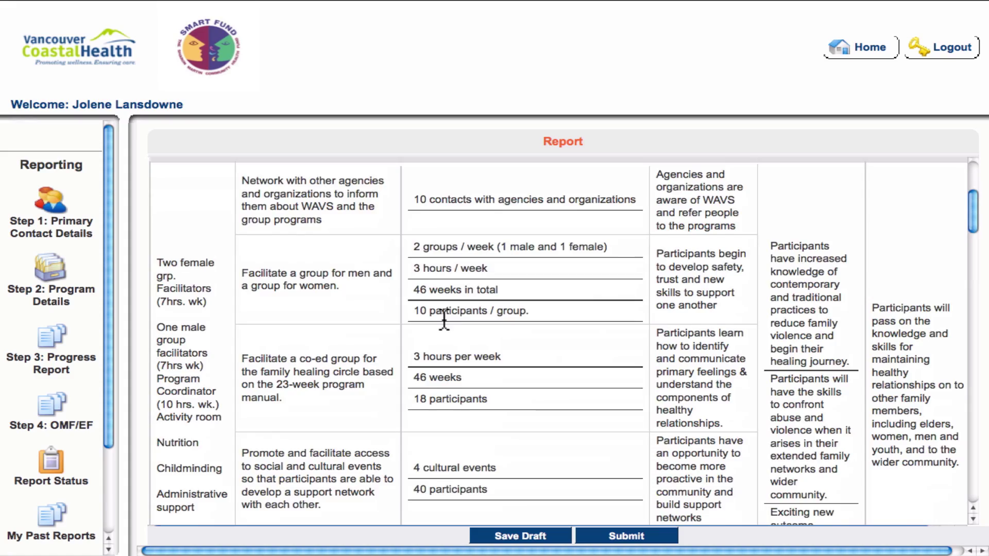
scroll(443, 313, down, 10)
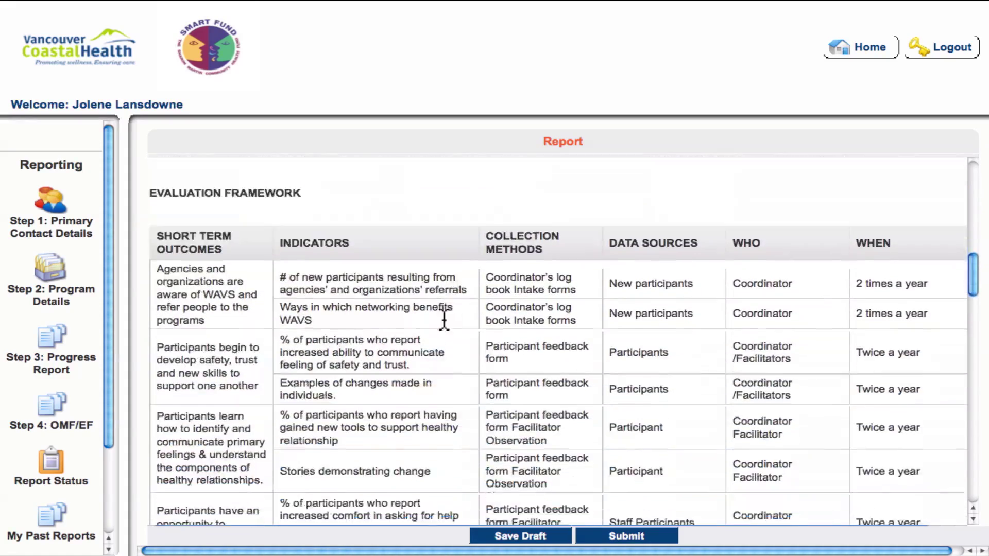
scroll(443, 312, down, 10)
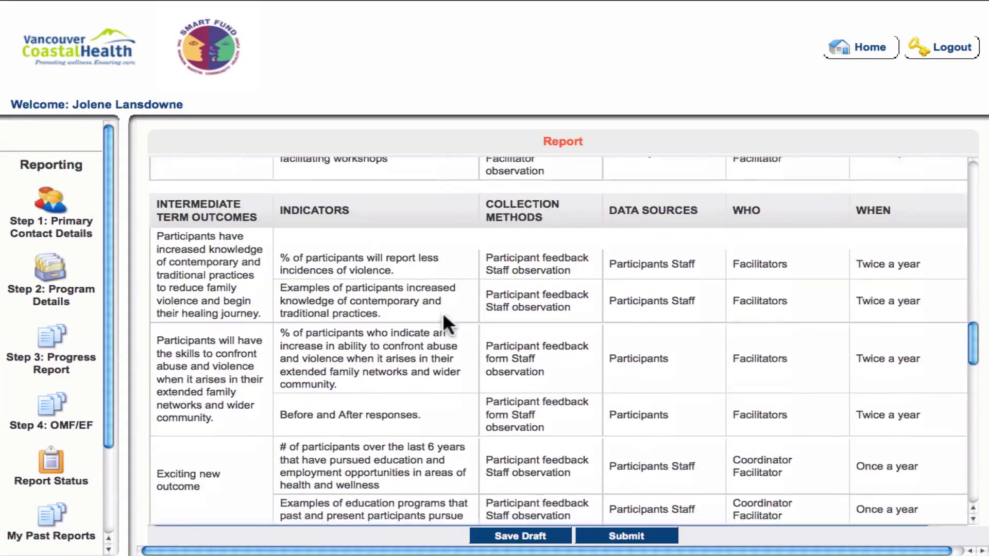
scroll(443, 325, down, 4)
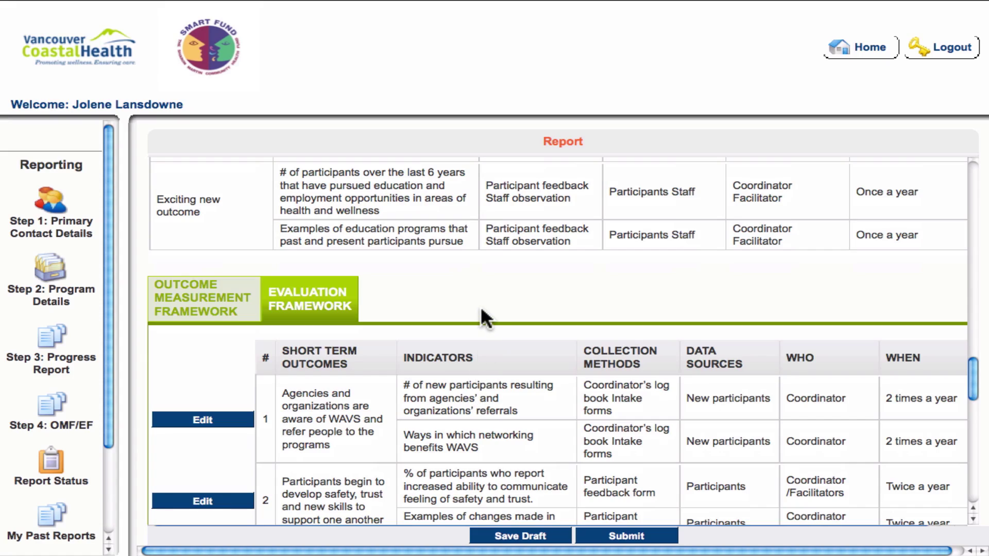
scroll(484, 319, up, 15)
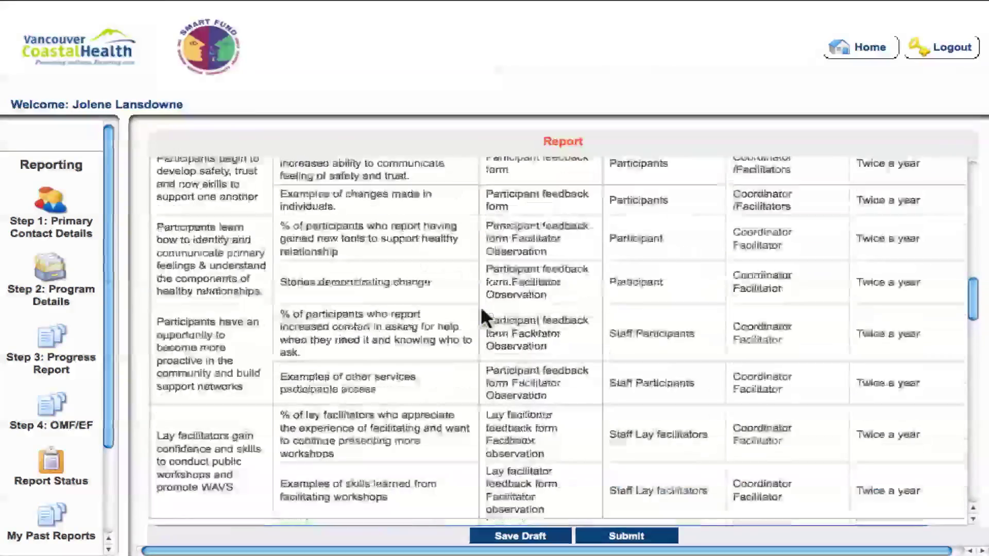
scroll(483, 316, up, 5)
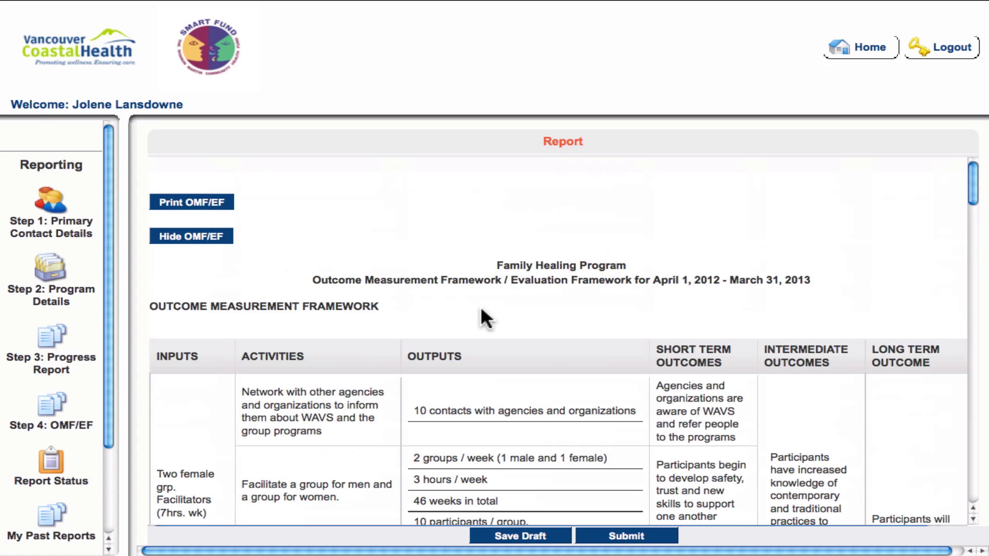
- Hide the framework preview and bring the Activities, Outputs, Short Term Outcomes table into view
click(166, 240)
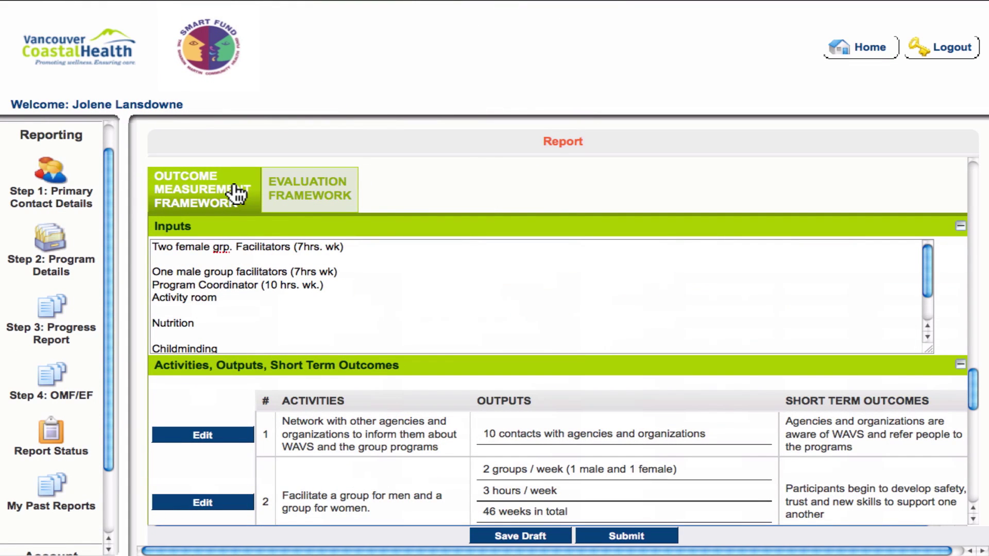
scroll(451, 275, down, 1)
scroll(451, 275, down, 1)
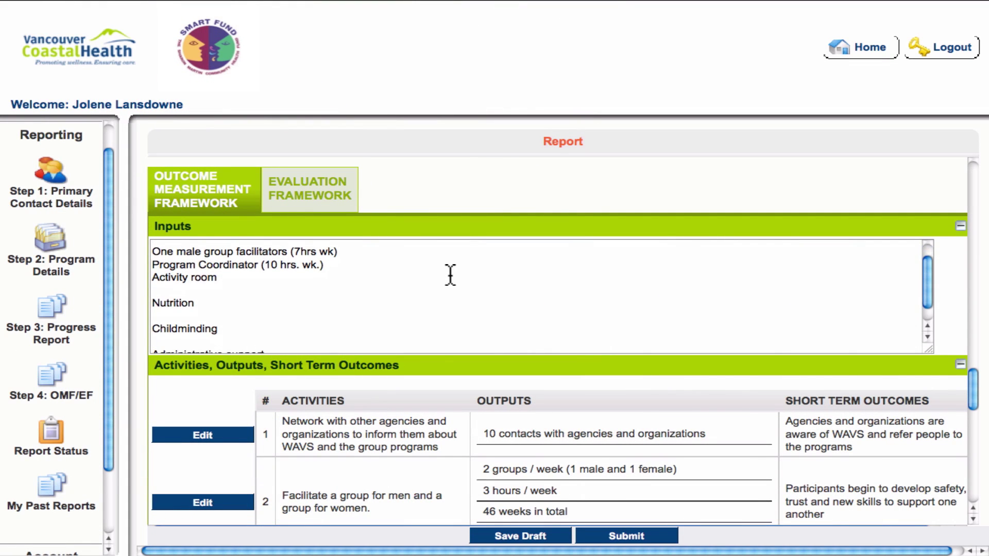
scroll(450, 275, up, 1)
scroll(451, 274, down, 1)
scroll(451, 274, up, 1)
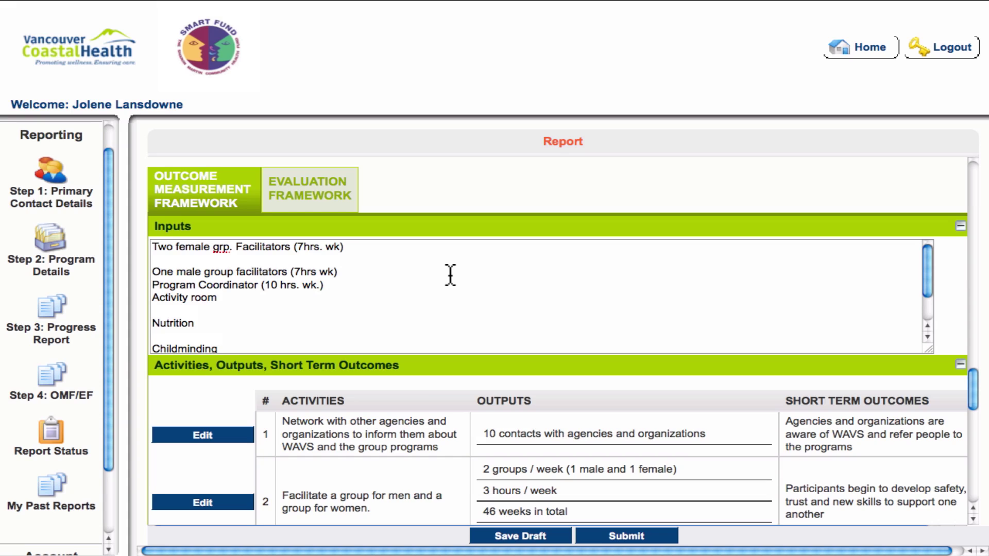
scroll(426, 397, down, 2)
scroll(425, 402, down, 1)
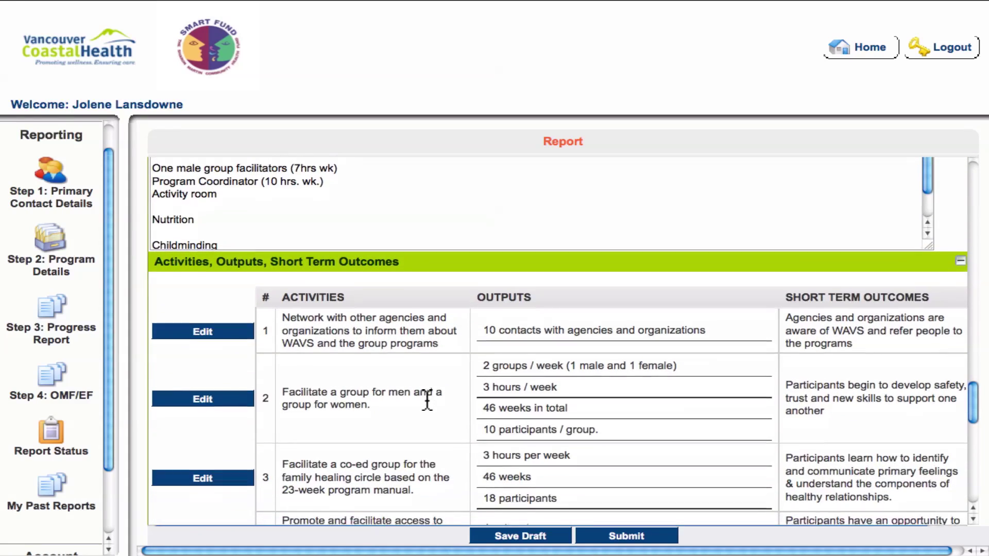
scroll(427, 398, down, 6)
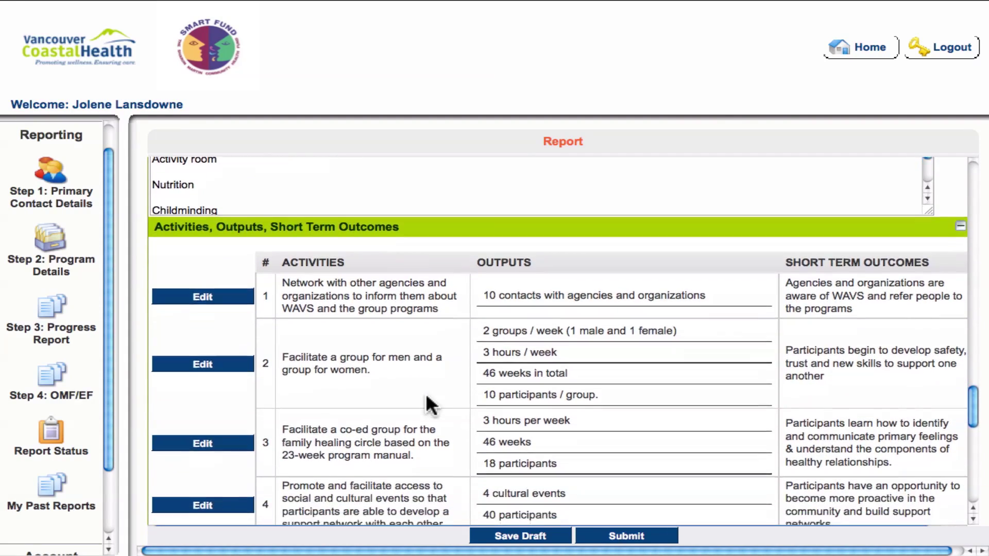
scroll(425, 393, down, 6)
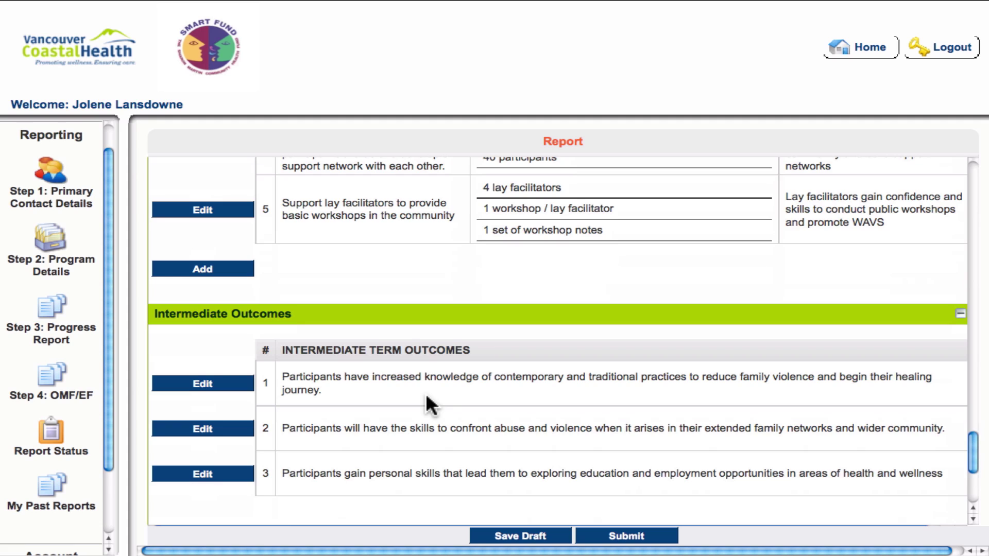
scroll(426, 394, down, 2)
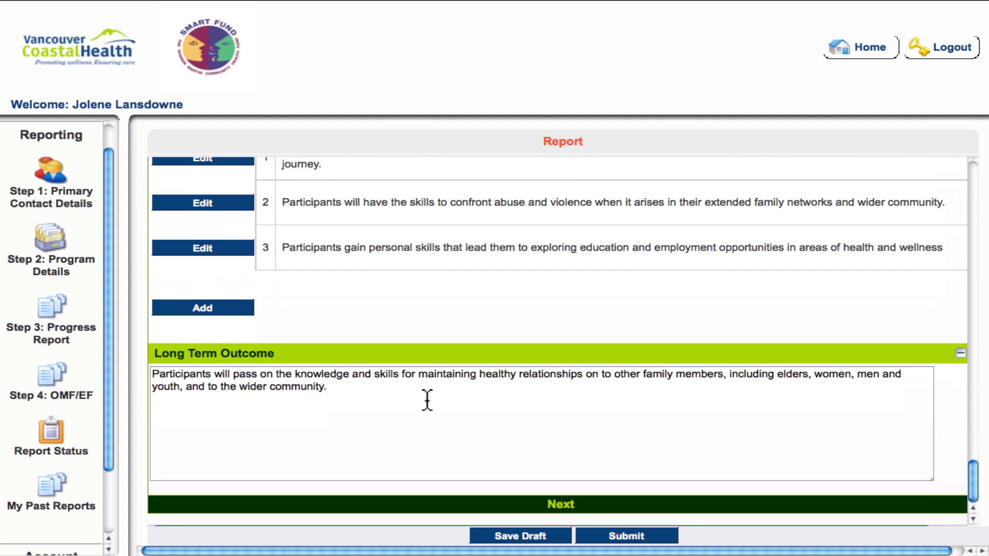
scroll(427, 400, up, 12)
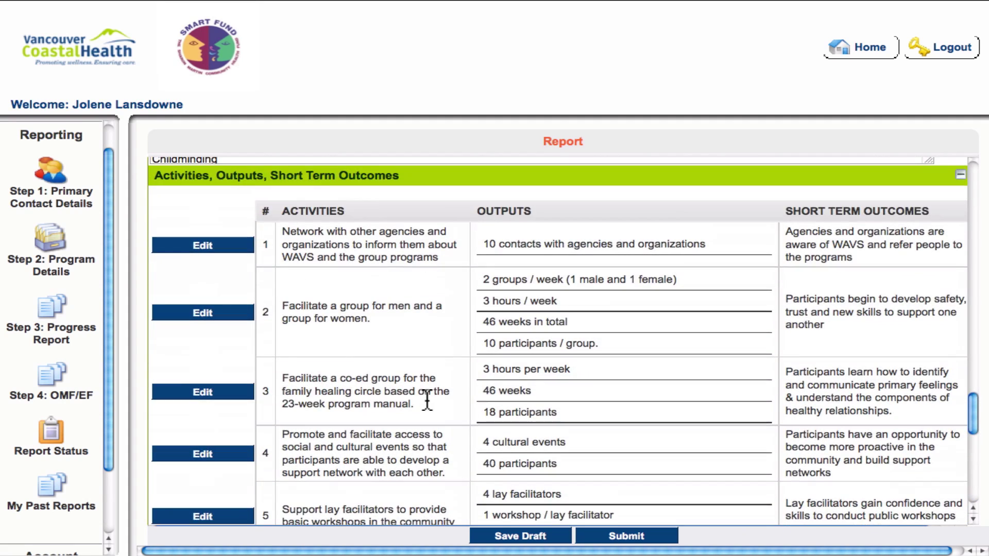
scroll(427, 400, up, 1)
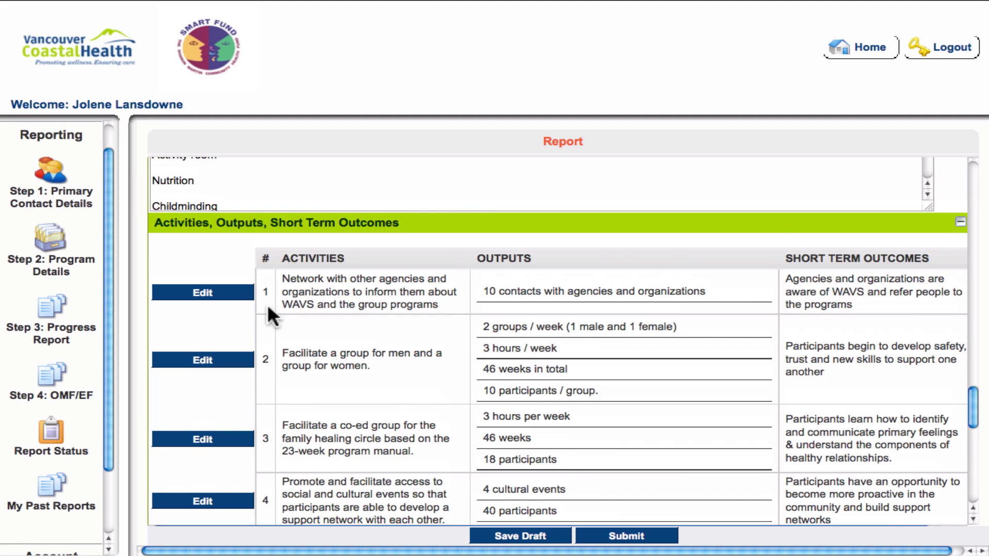
click(216, 300)
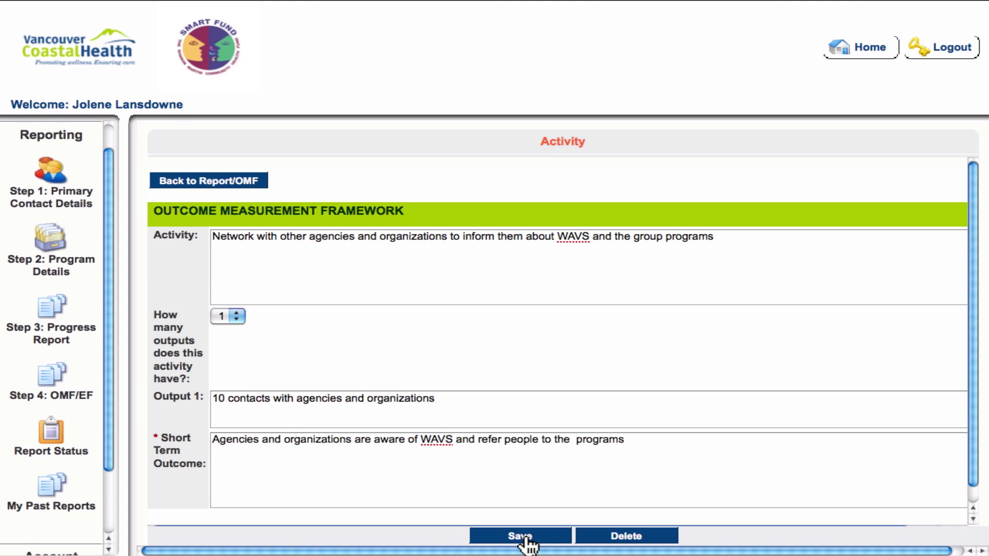
click(196, 184)
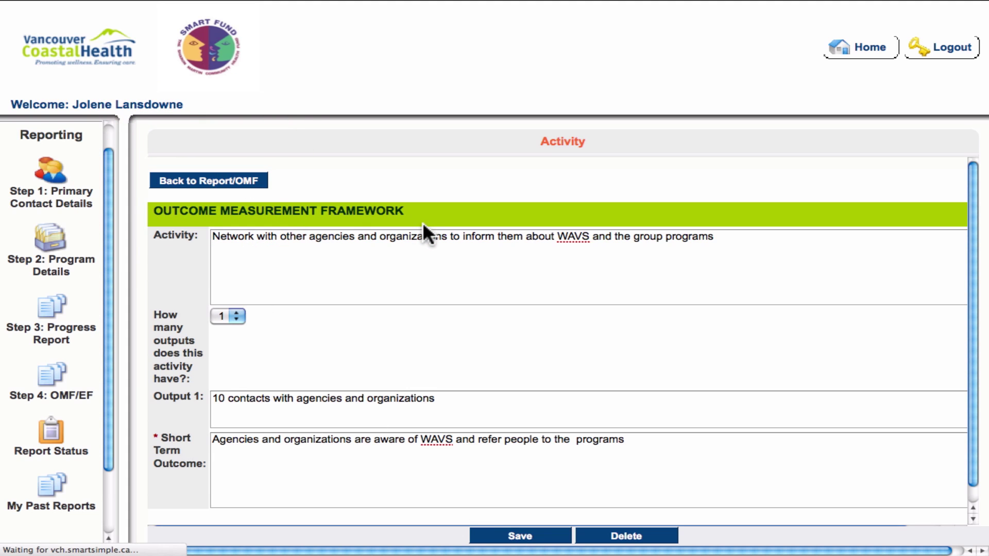
scroll(672, 471, down, 5)
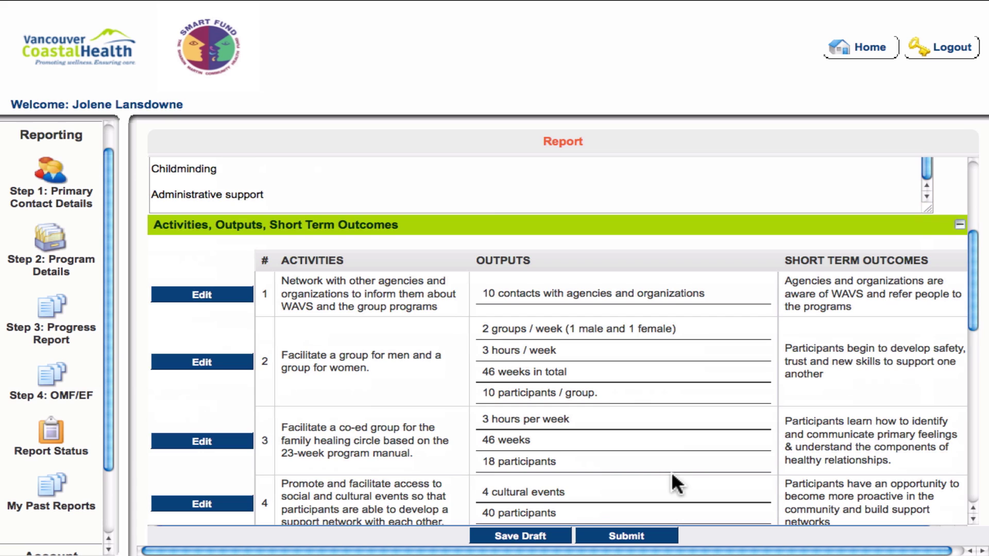
scroll(672, 475, down, 8)
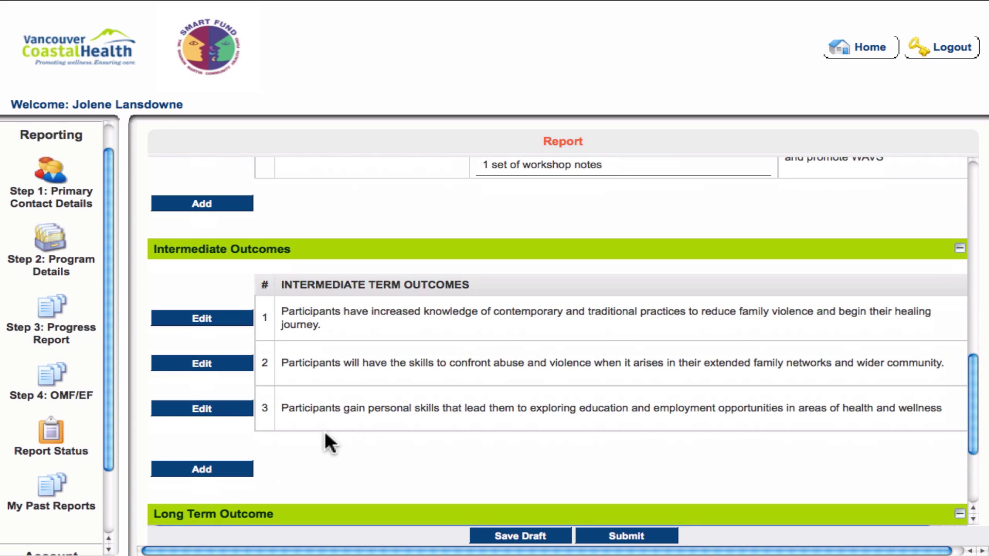
- Change intermediate outcome 3 to 'Exciting new outcome', save it, and return to the OMF/EF report
click(224, 416)
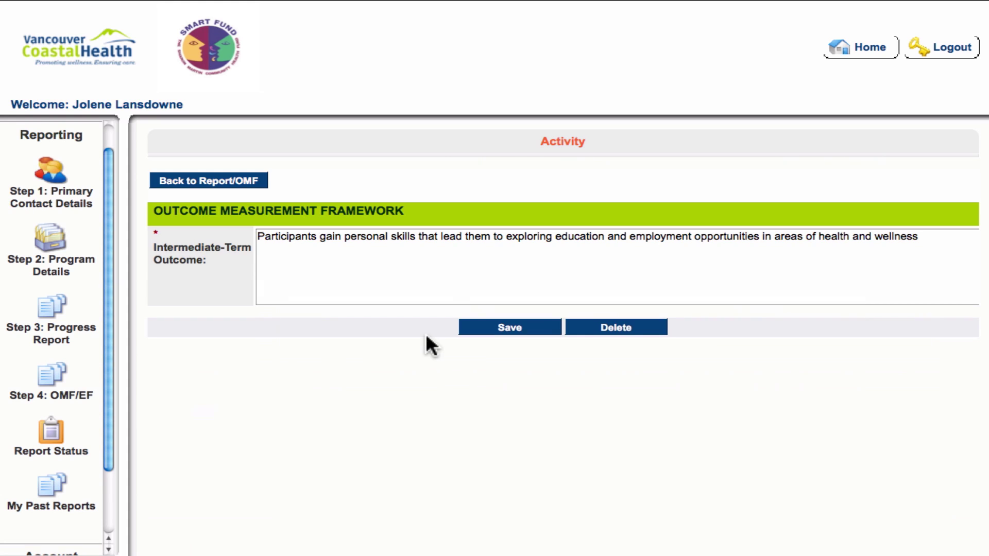
triple_click(523, 242)
key(BackSpace)
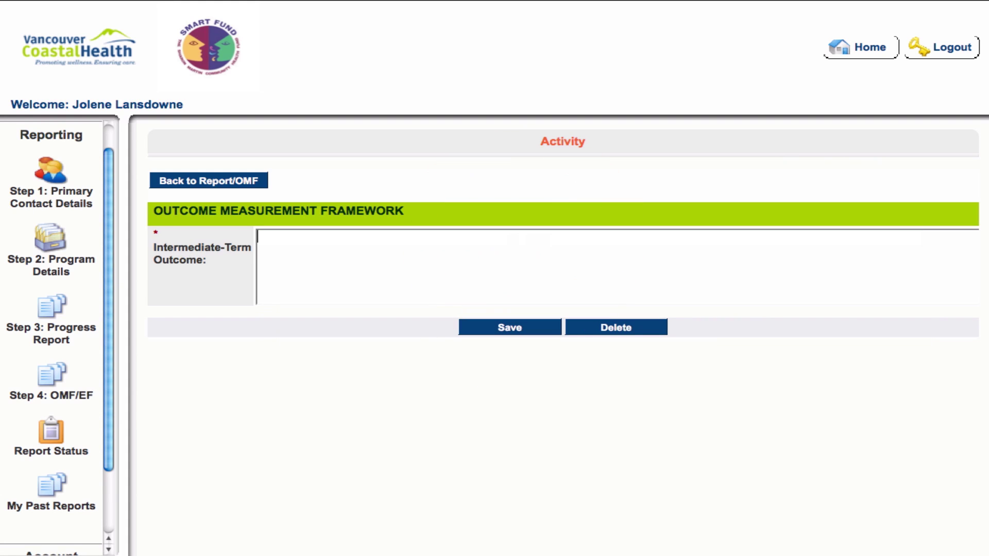
text(Exciting new outcome)
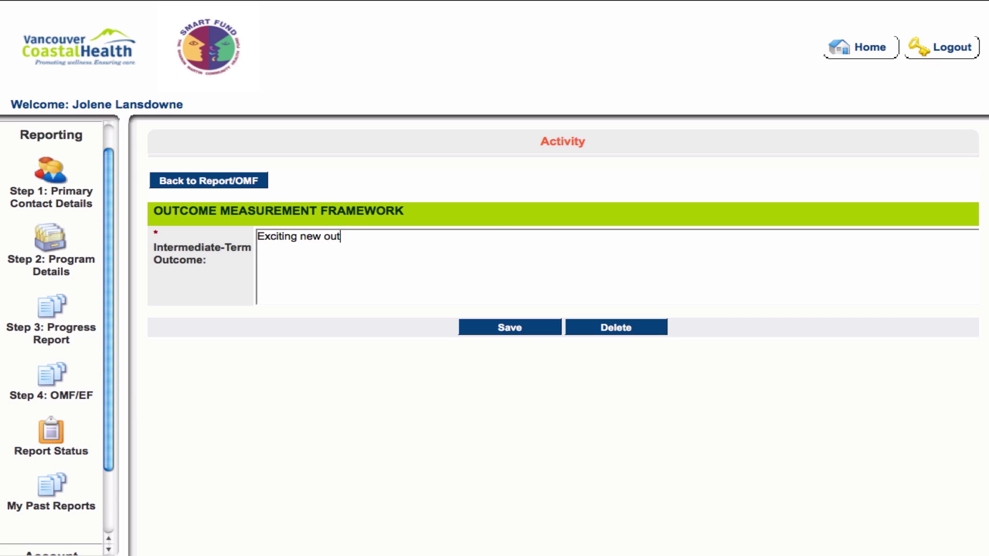
click(534, 333)
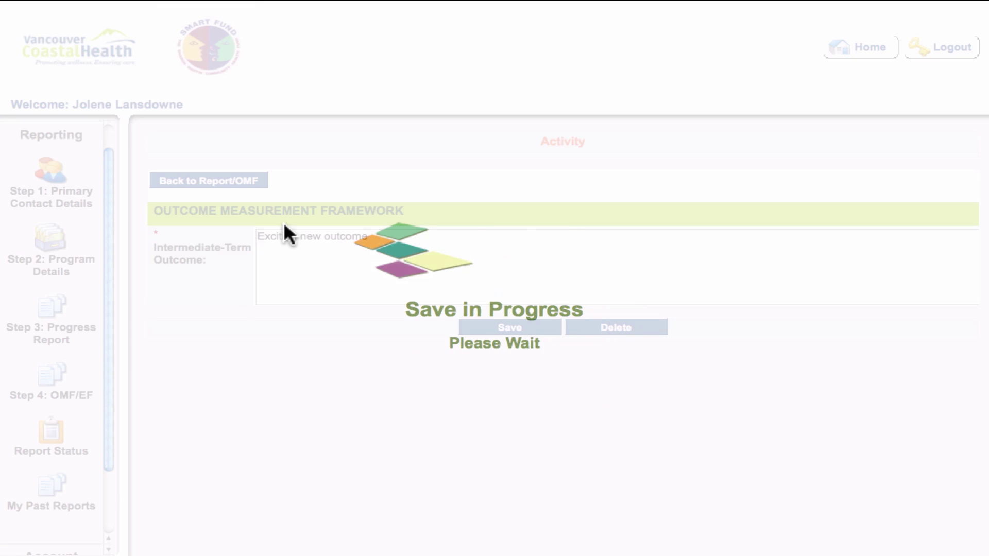
click(222, 184)
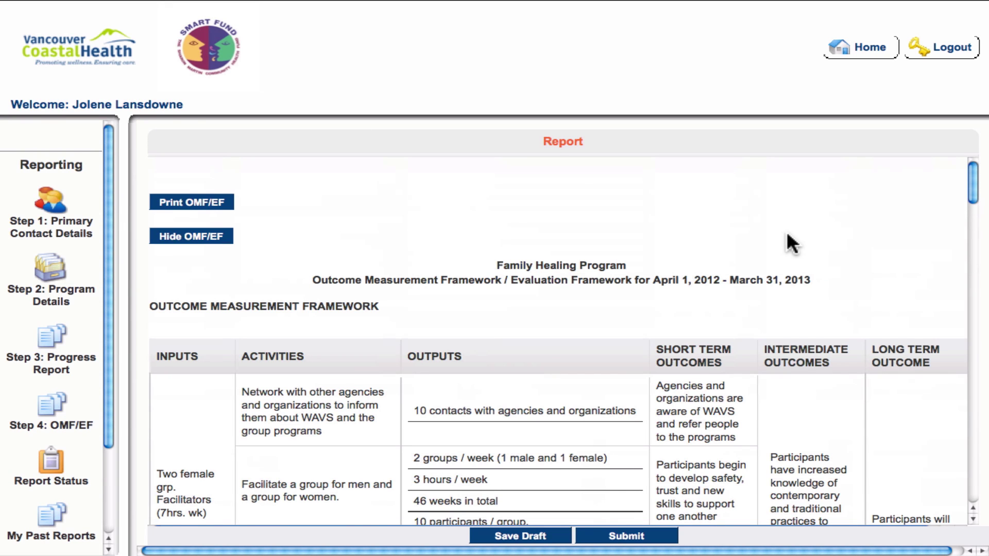
- Show the Evaluation Framework's Intermediate Term Outcomes, with 'Exciting new outcome' and its two yearly indicators
scroll(786, 230, down, 10)
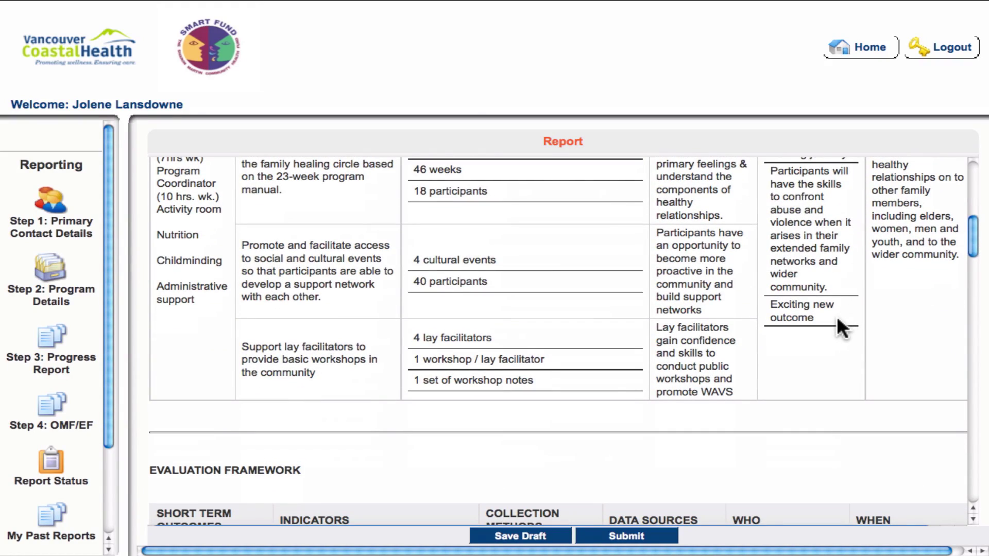
scroll(672, 317, down, 15)
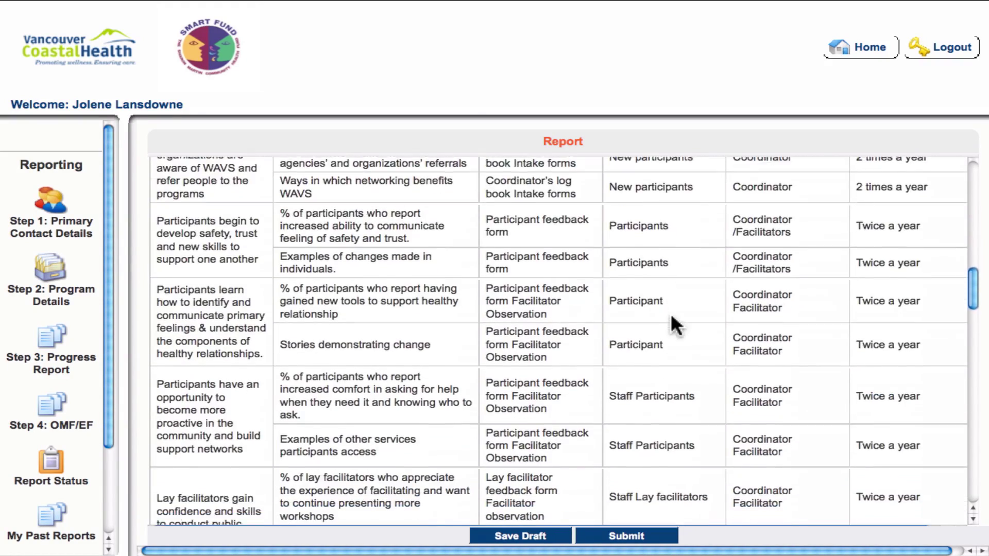
scroll(674, 324, down, 2)
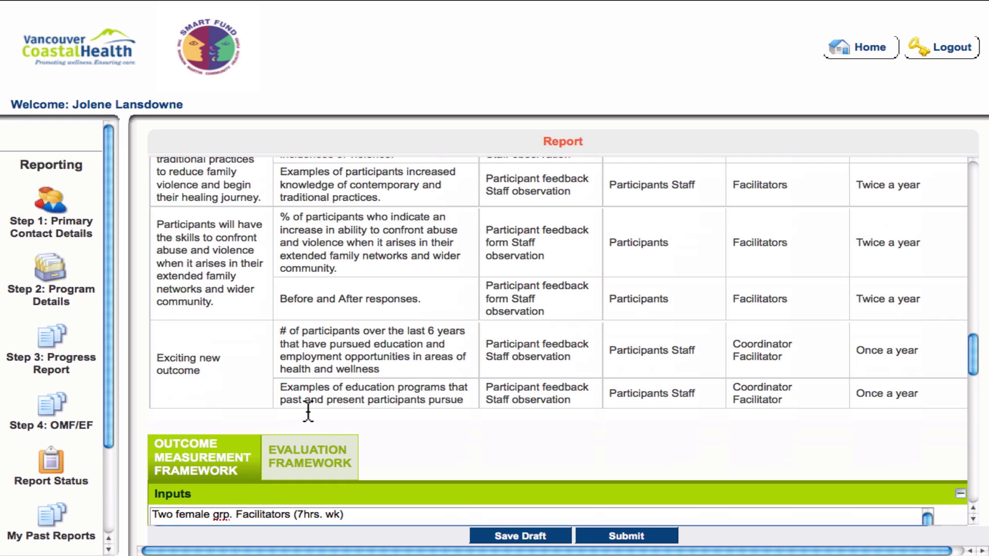
click(325, 460)
scroll(325, 456, down, 5)
scroll(324, 456, down, 15)
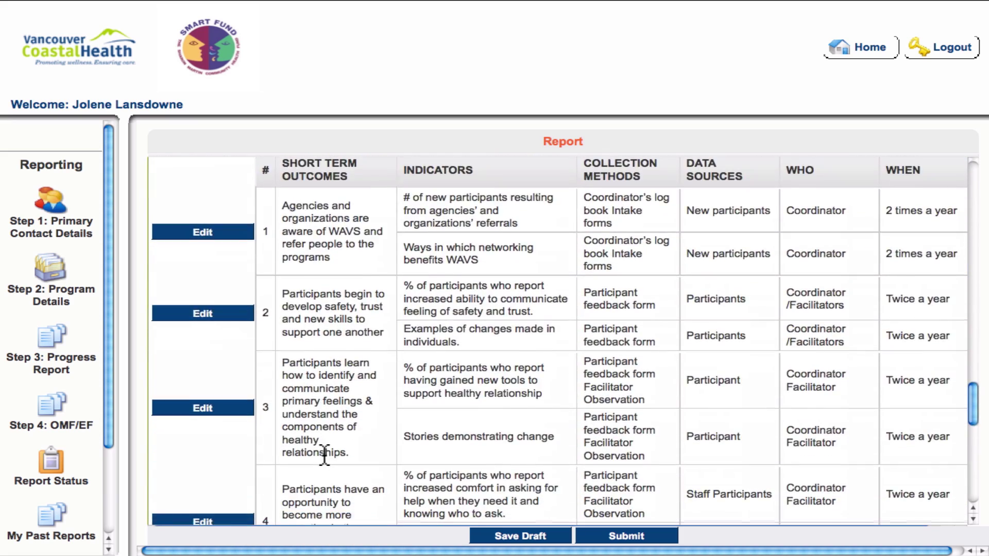
scroll(324, 456, down, 5)
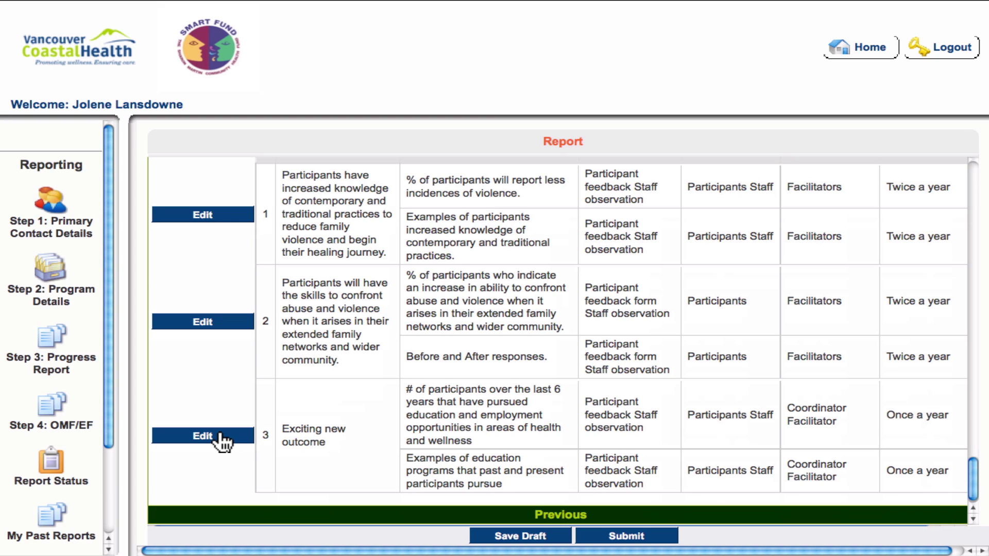
click(221, 439)
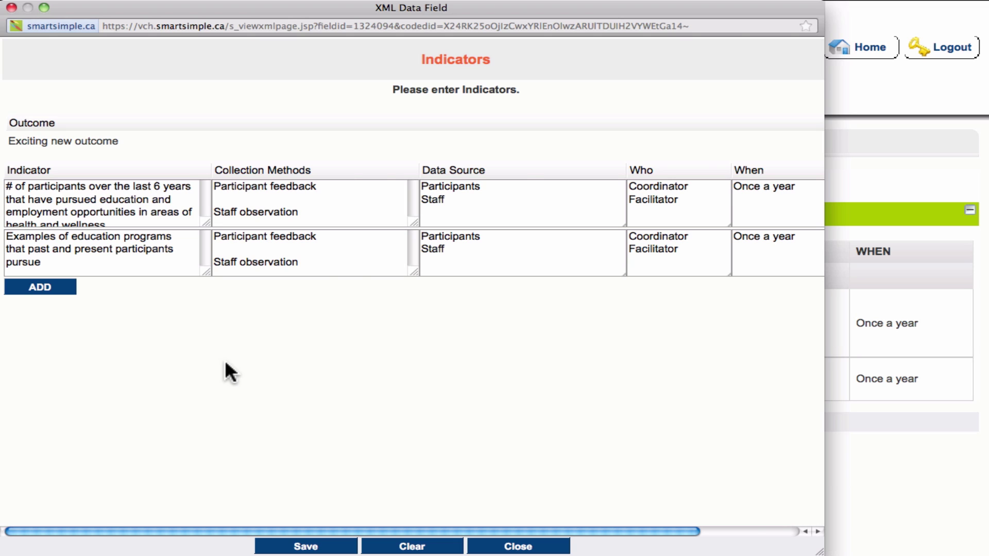
scroll(225, 362, right, 4)
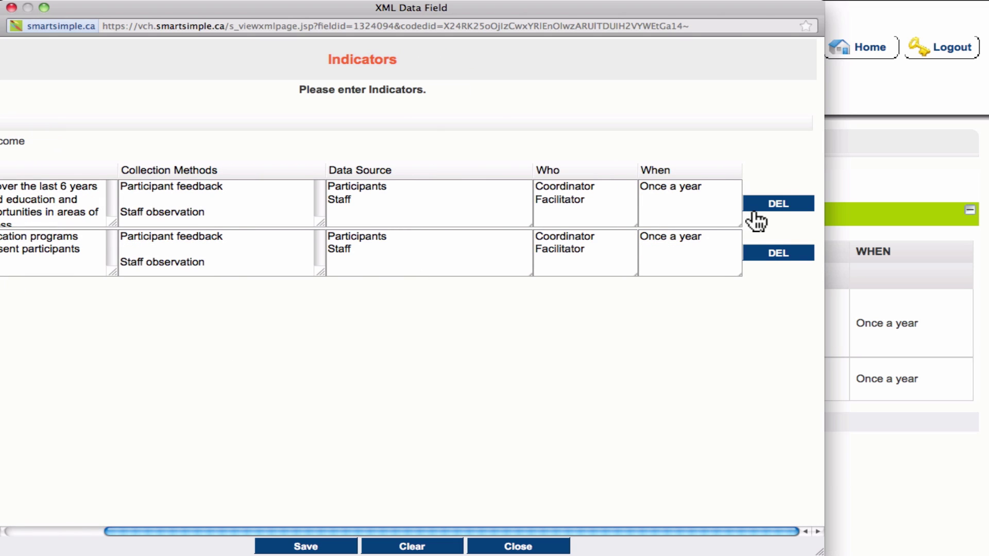
scroll(536, 316, left, 4)
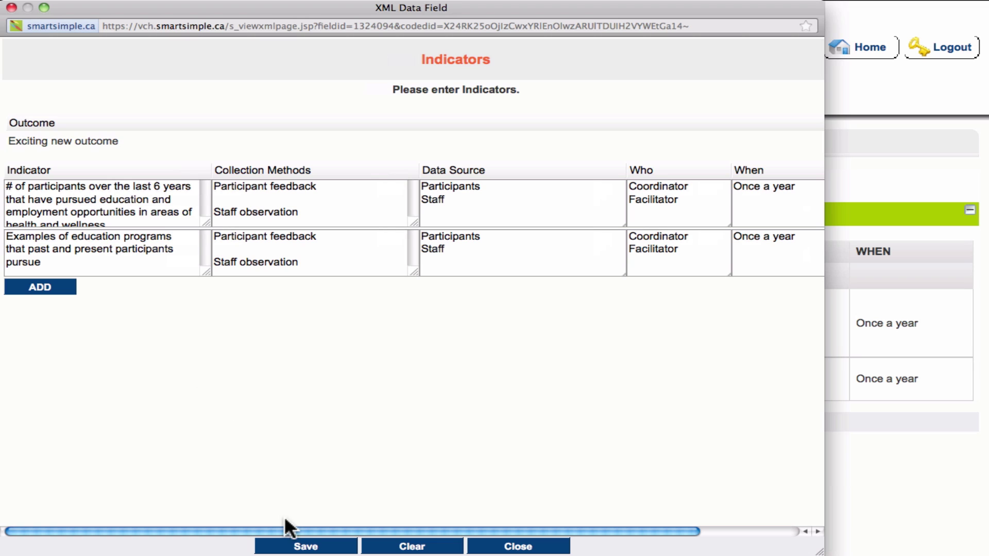
click(530, 547)
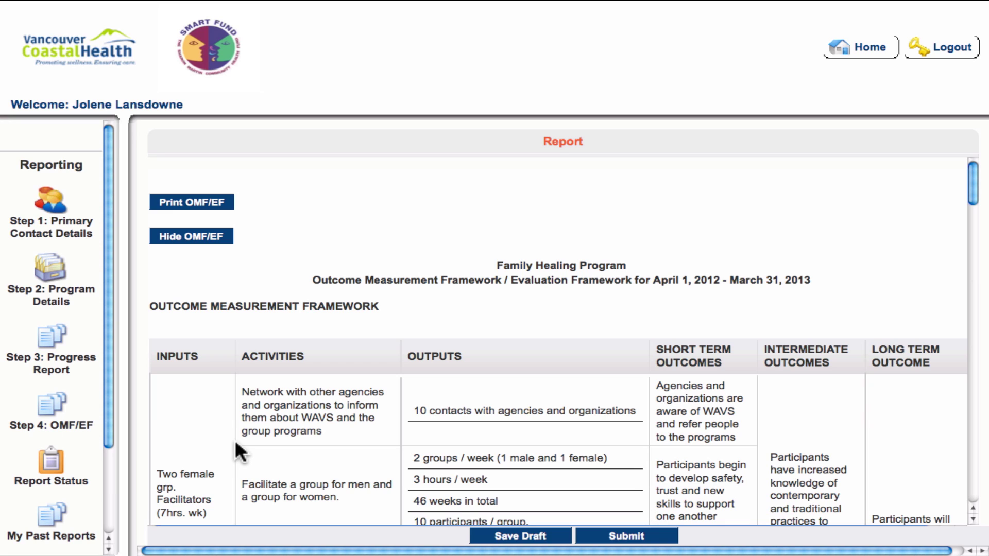
- Open Report Status to see the 2012-01-24 Updated OMF/EF and Progress Report marked Incomplete
click(52, 472)
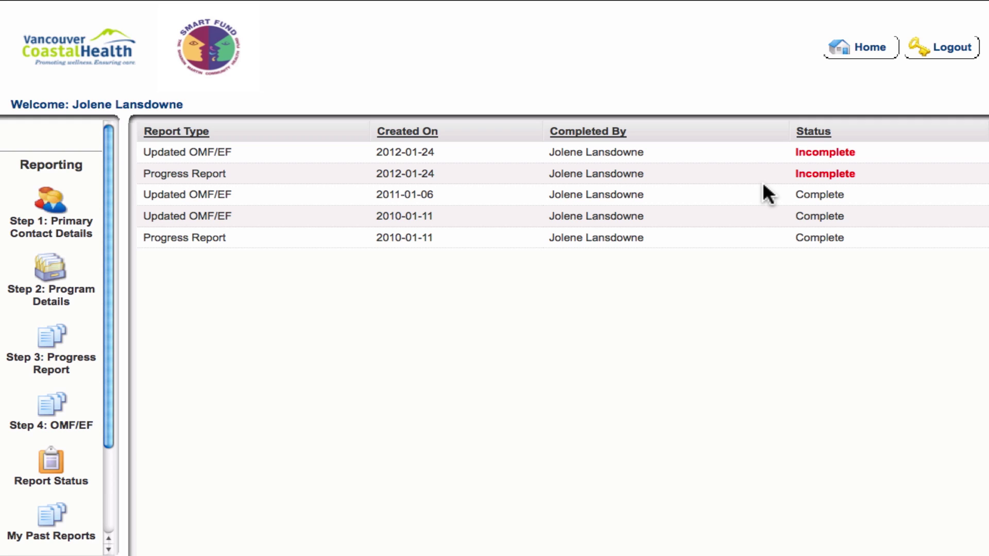
scroll(51, 334, down, 2)
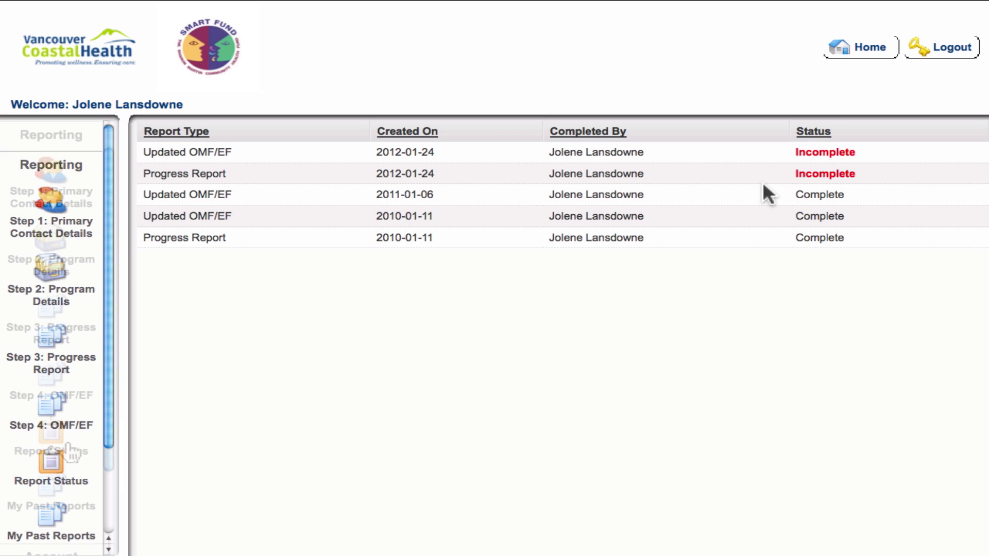
- Go to My Past Reports in the reporting sidebar
click(50, 494)
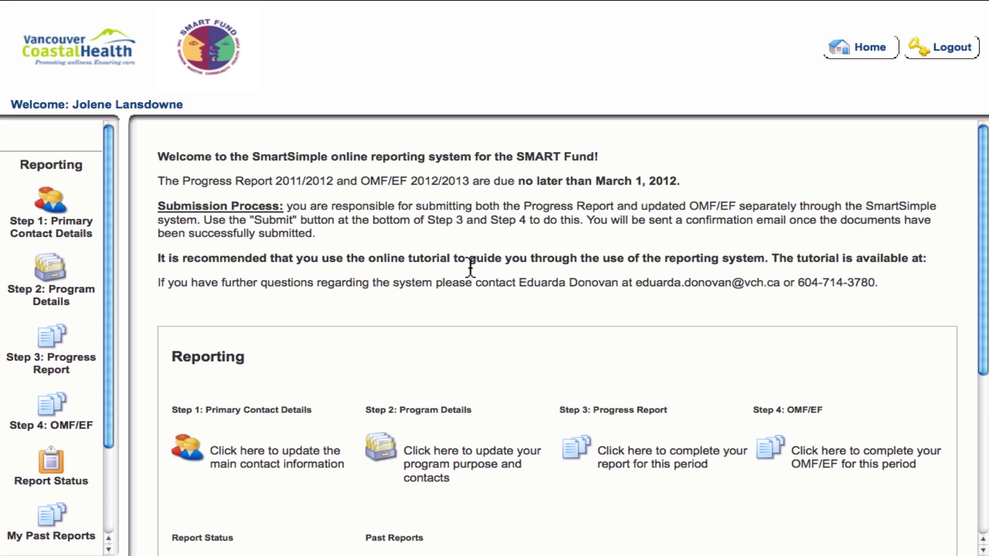
click(52, 270)
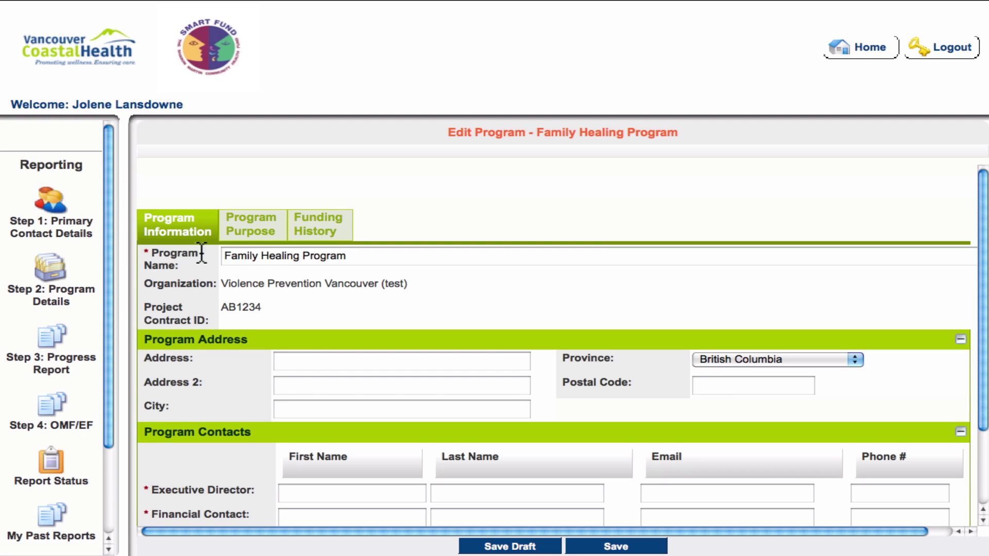
scroll(285, 296, down, 4)
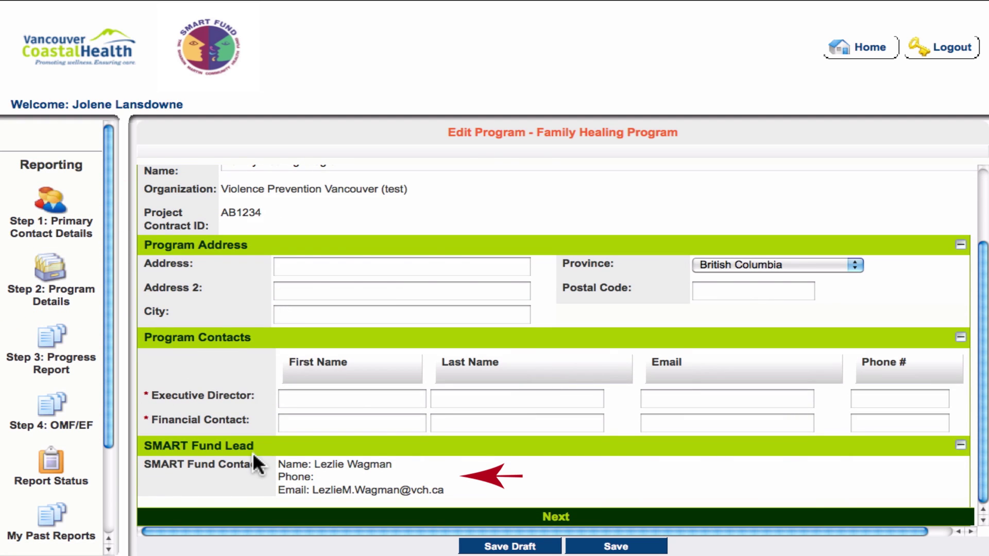